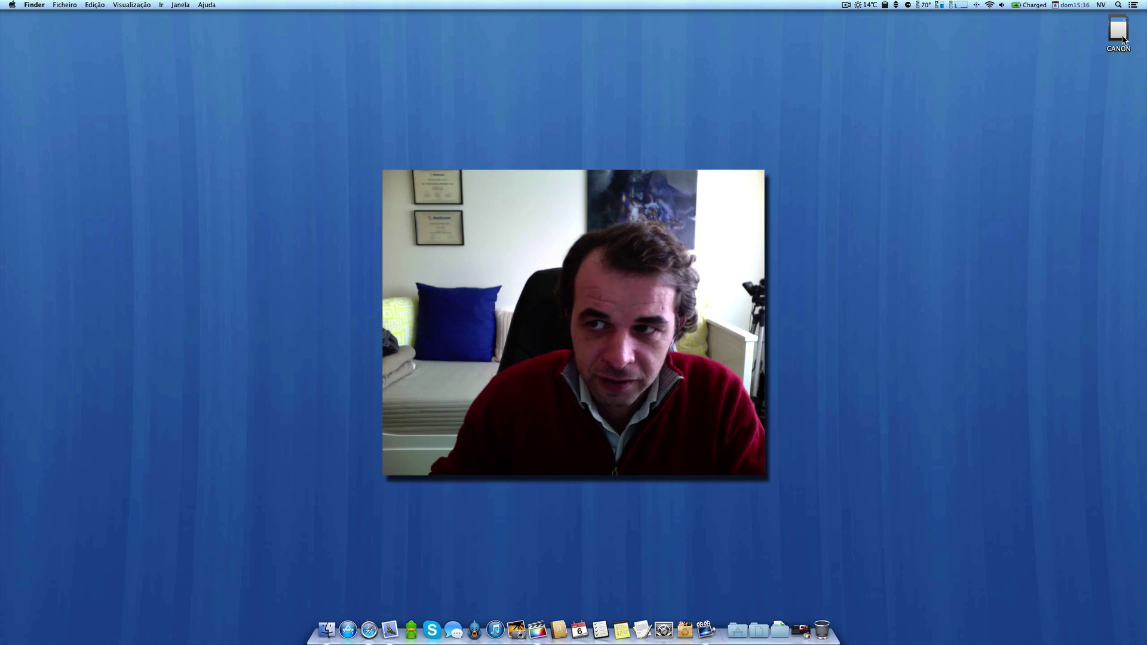
Restore the minimized Final Cut Pro window from the Dock.
left_click(802, 631)
Pull the interview clip's volume line far down, preview it full screen, then stop playback.
left_click(244, 448)
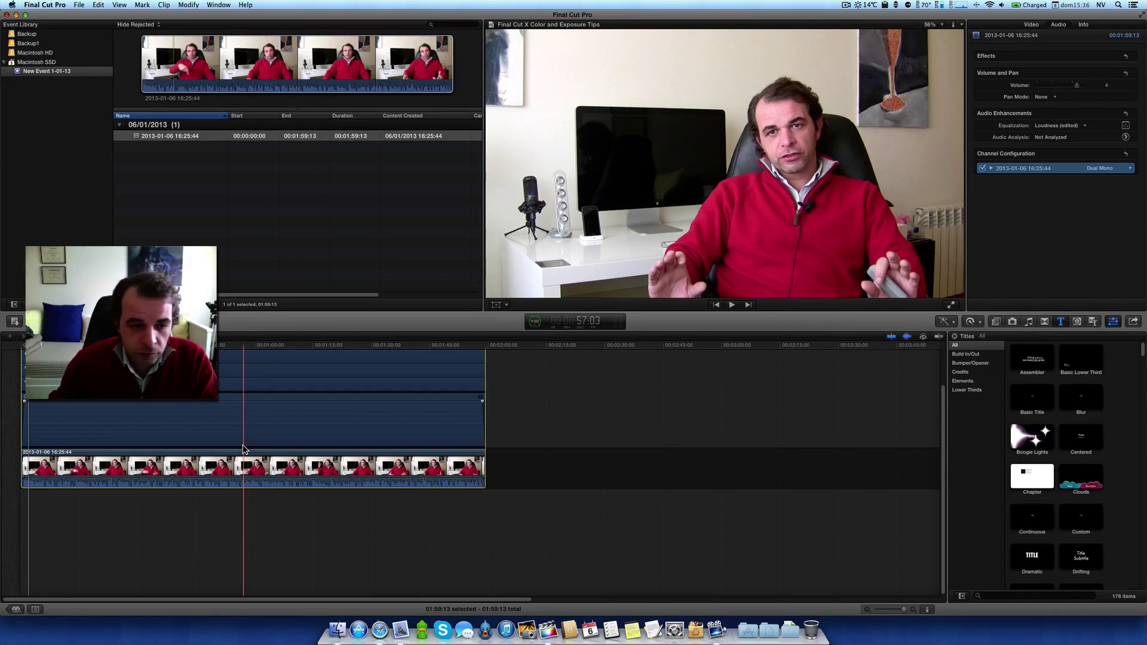
left_click_drag(241, 478, 241, 491)
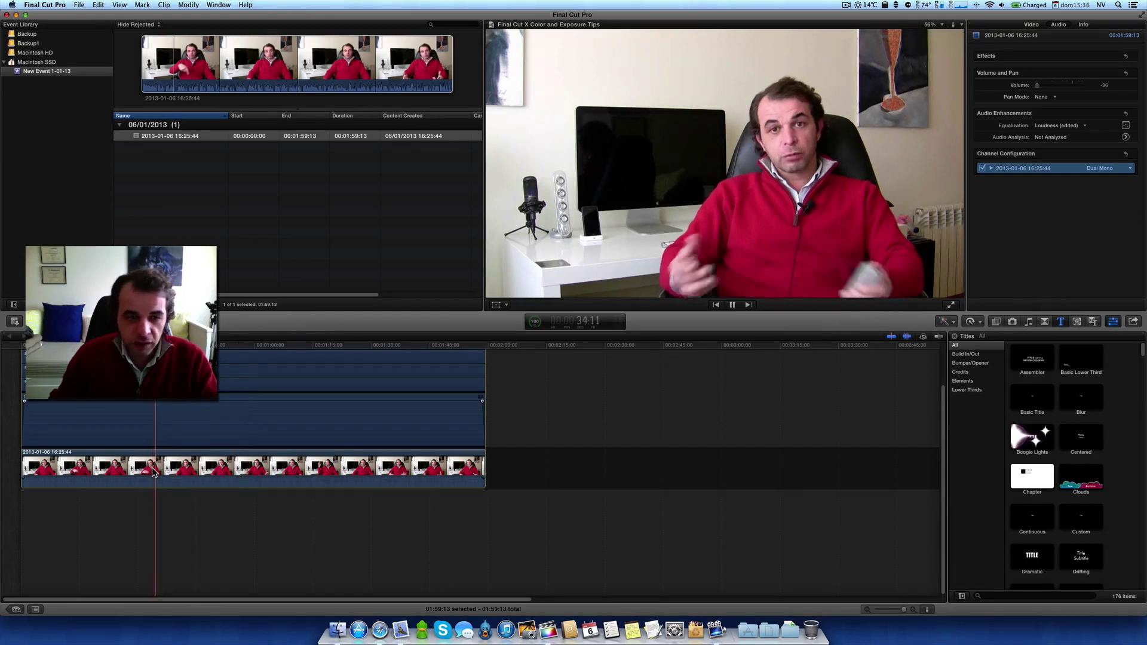
left_click(951, 306)
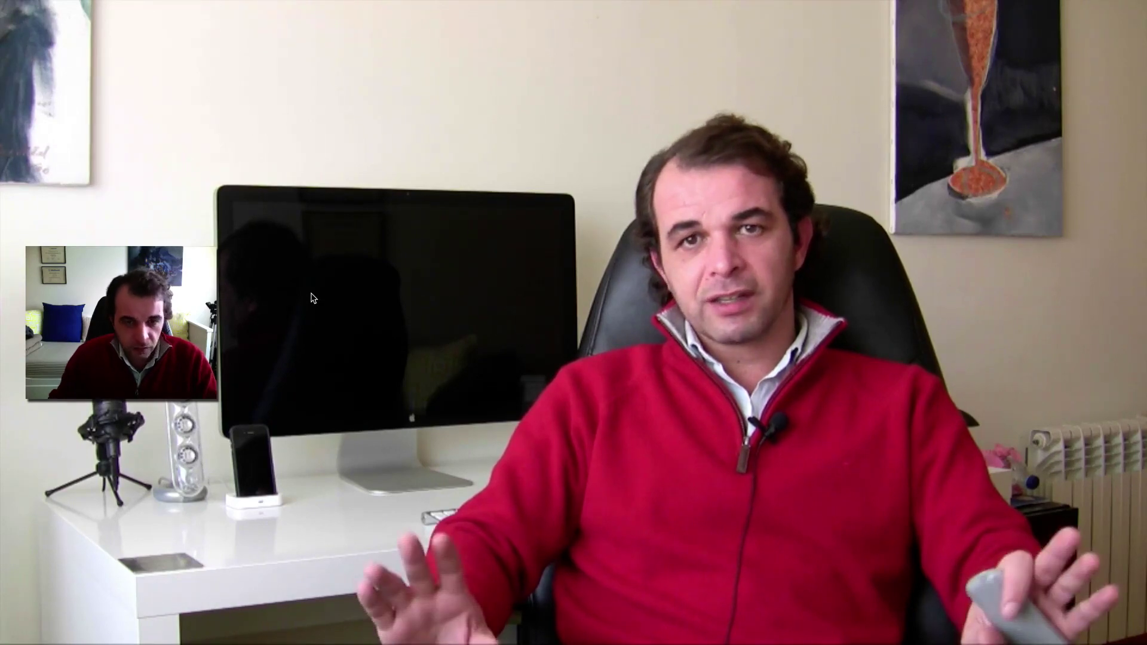
key("Escape")
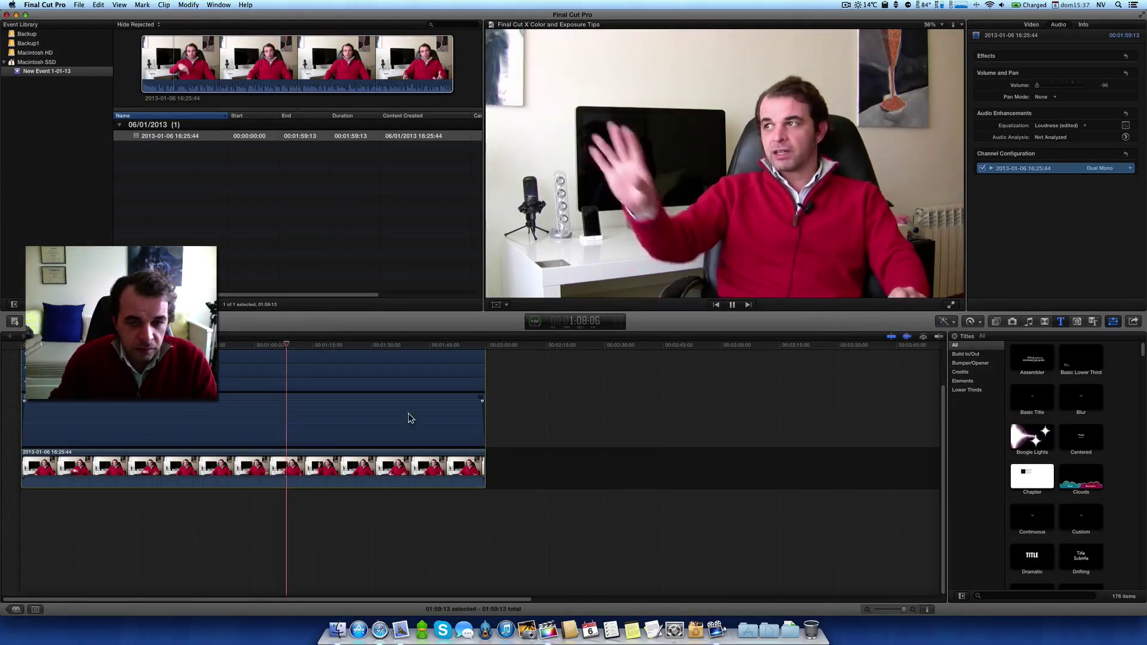
key("space")
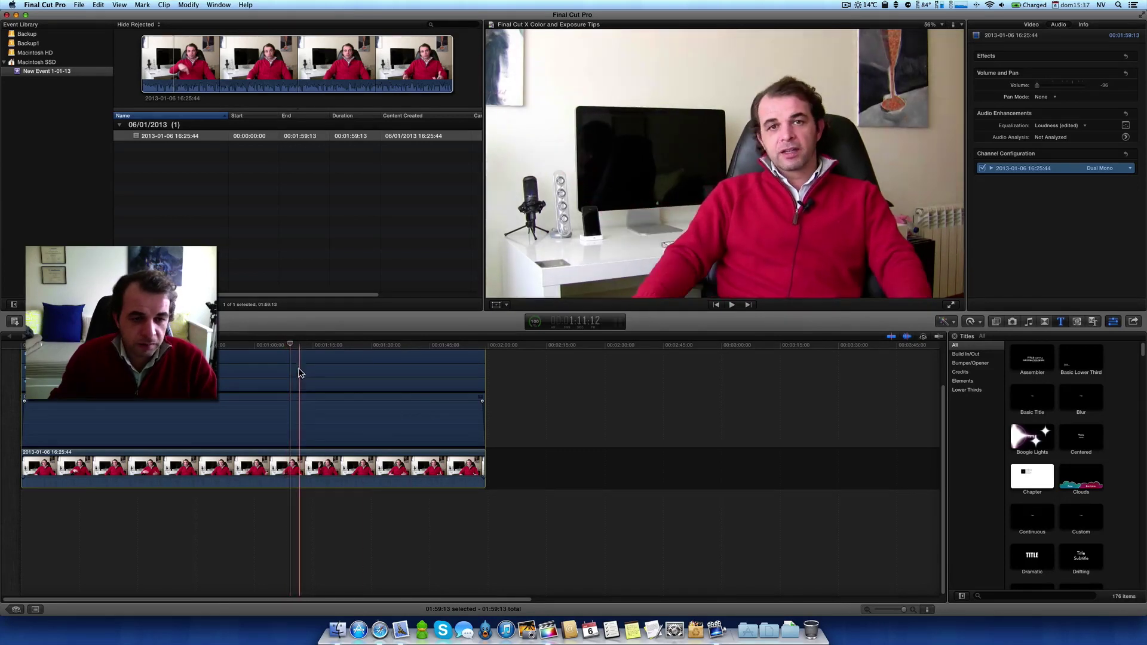
left_click(51, 345)
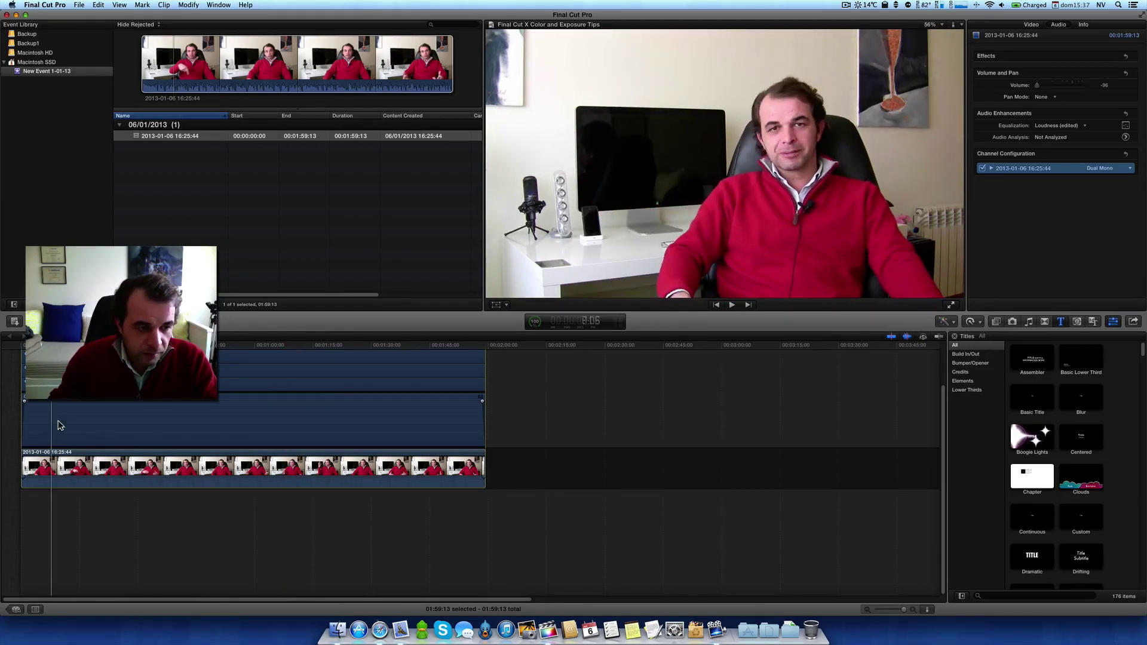
Show the clip's Video Inspector with its Color and Correction 1 settings.
left_click(25, 373)
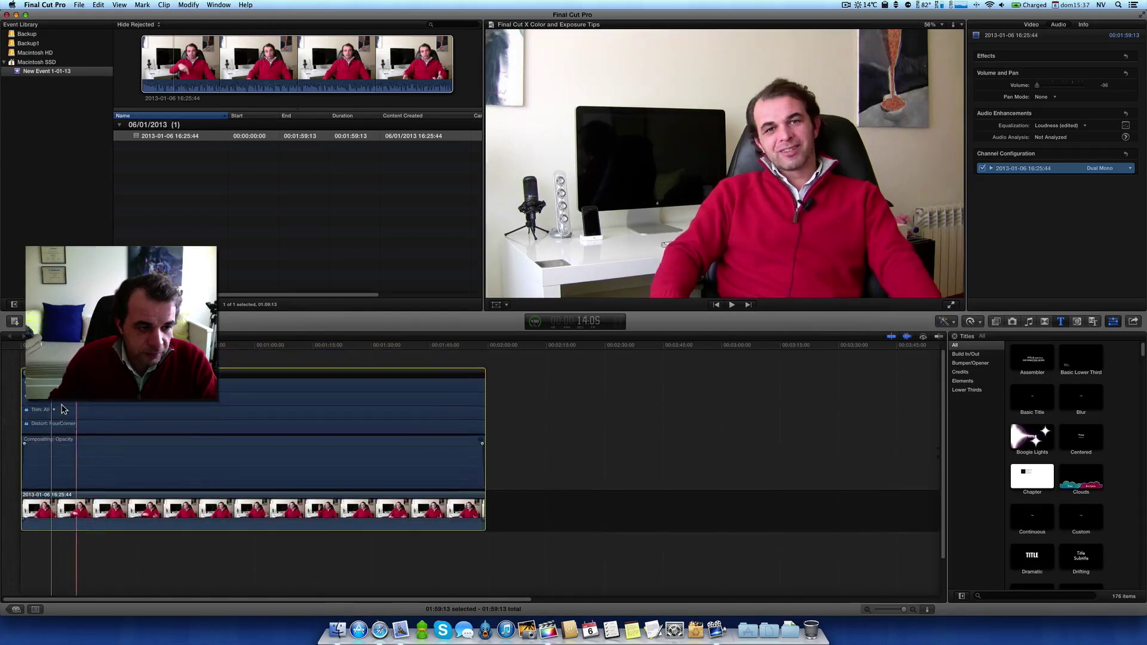
left_click(24, 374)
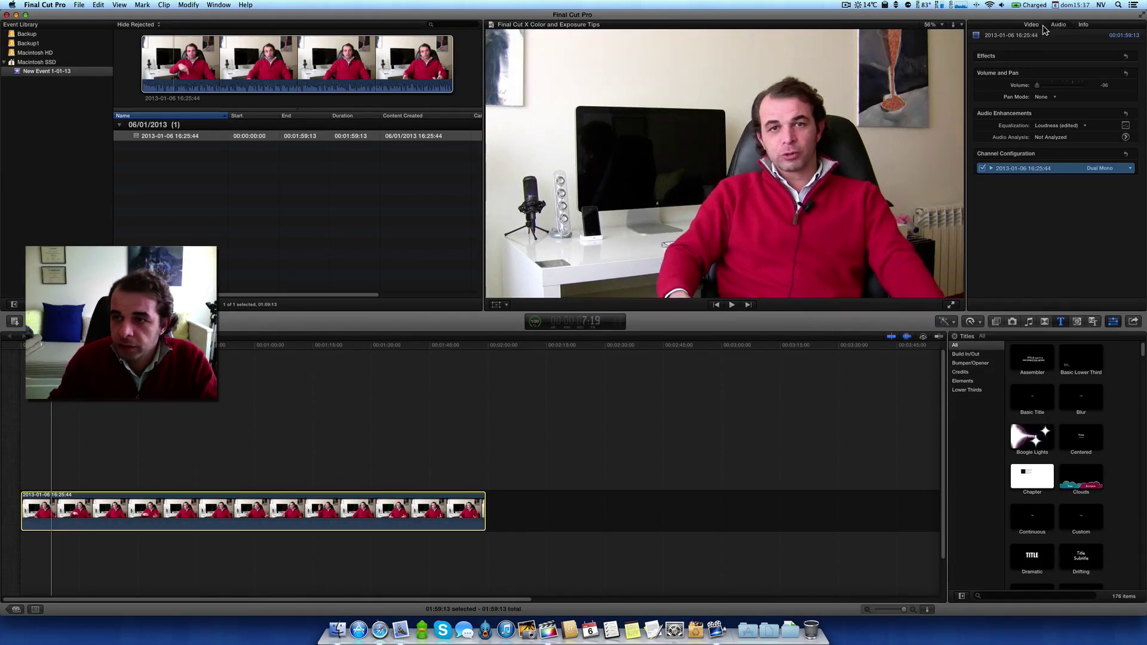
left_click(1111, 324)
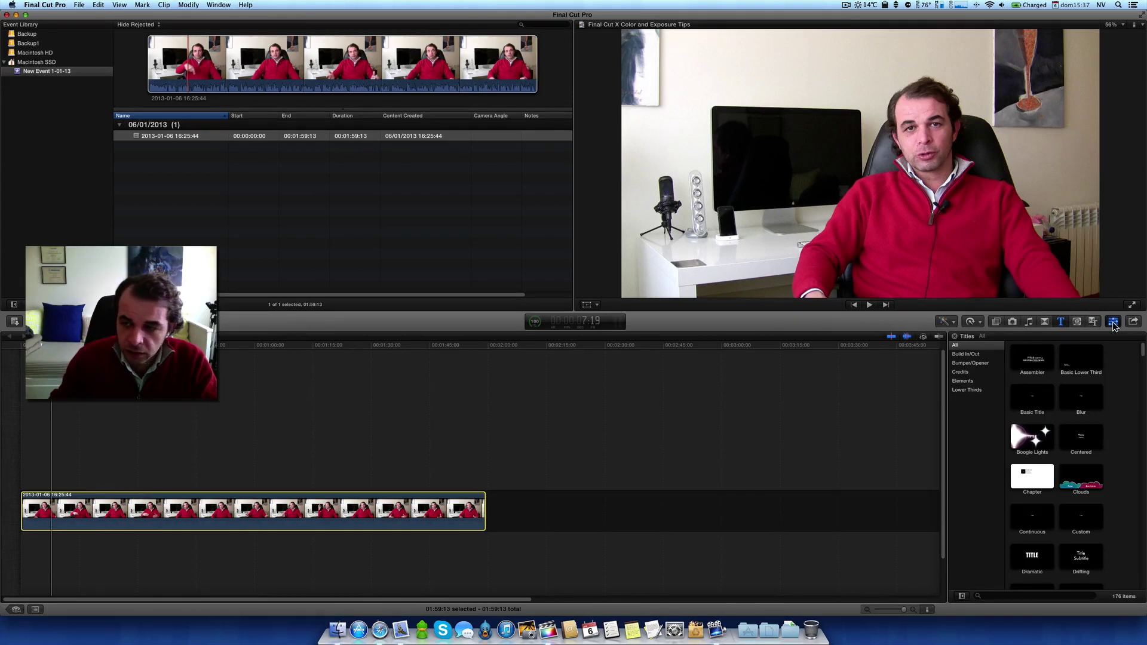
left_click(1112, 322)
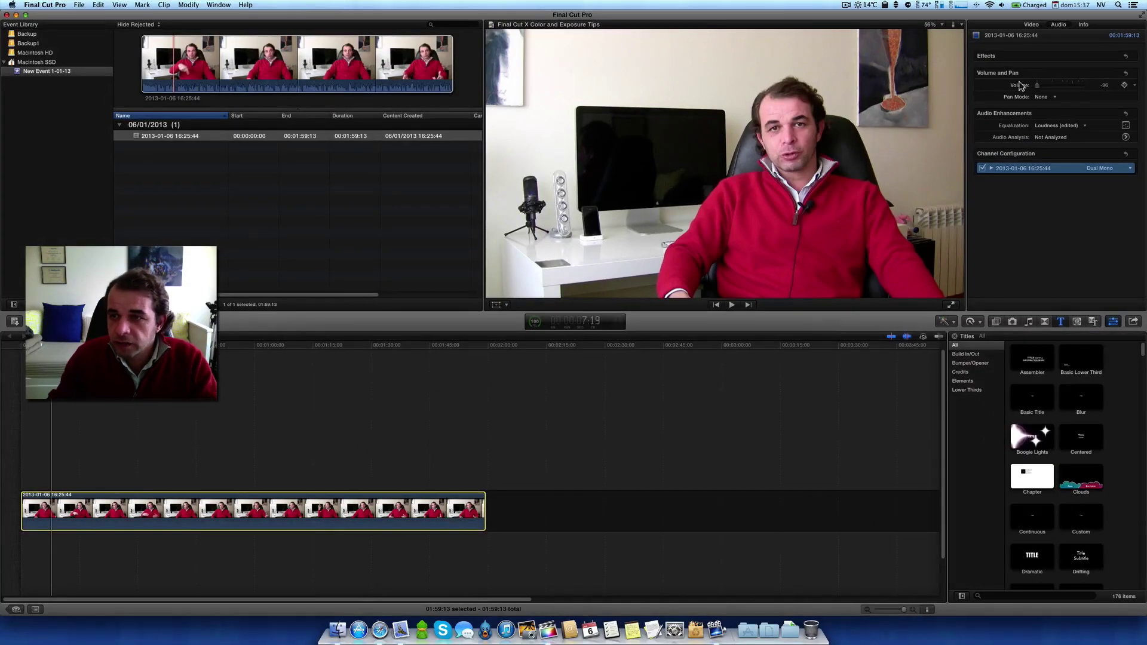
left_click(1032, 25)
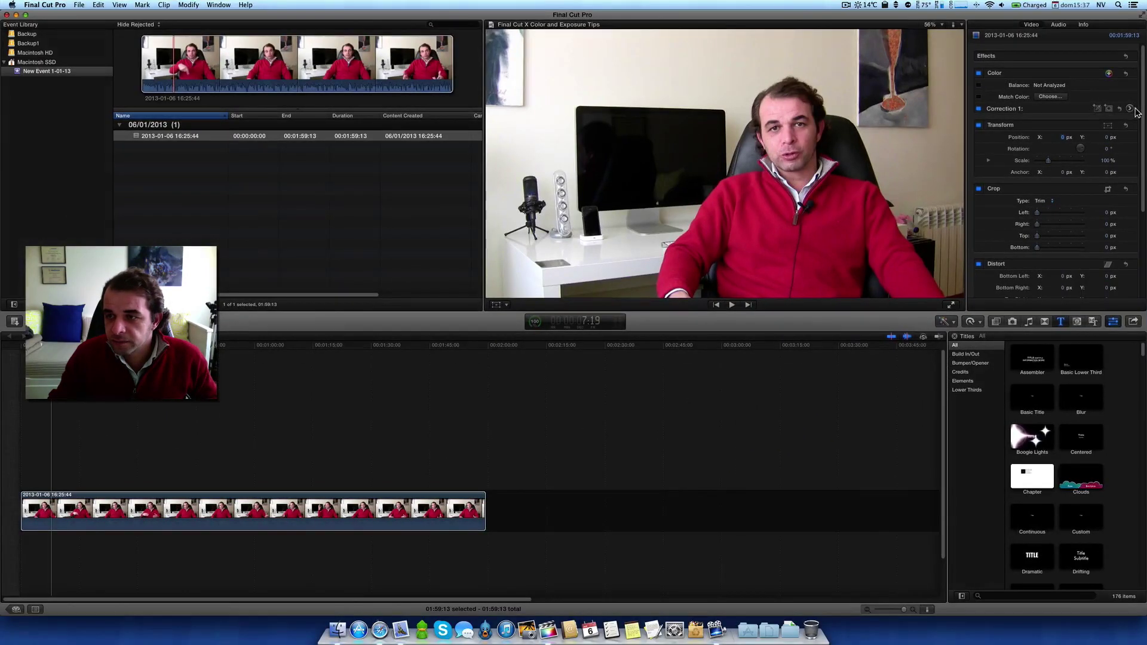
Open the Color Board for the clip's Correction 1.
left_click(1130, 109)
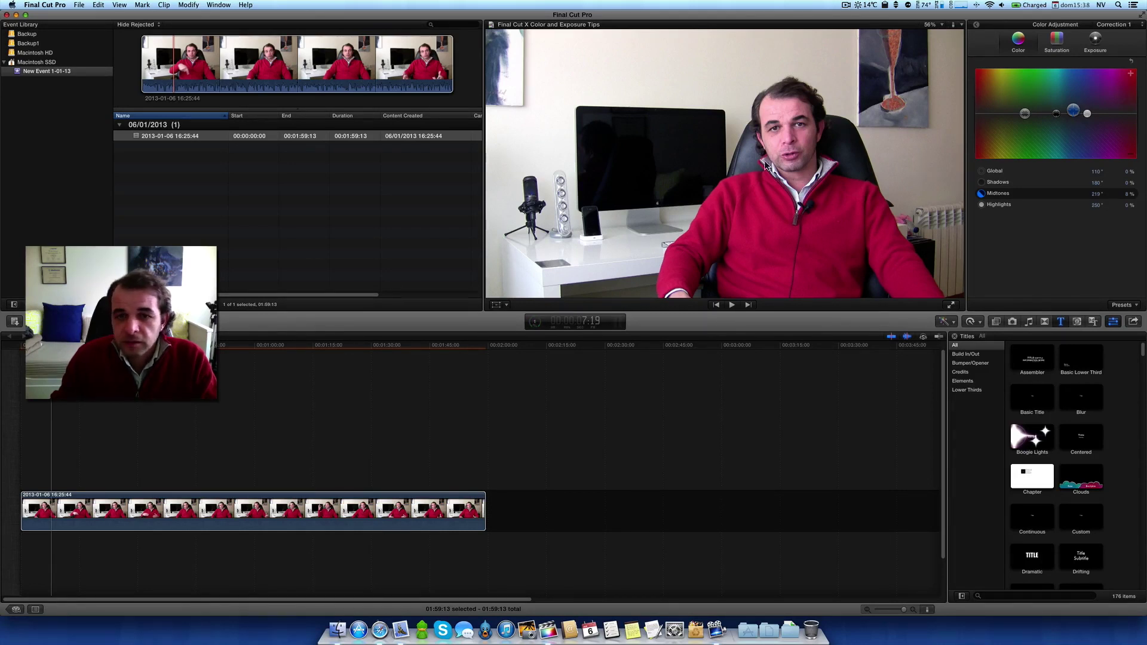
Preview the clip full screen, then tint the midtones toward blue at 219°, 12%.
left_click(953, 306)
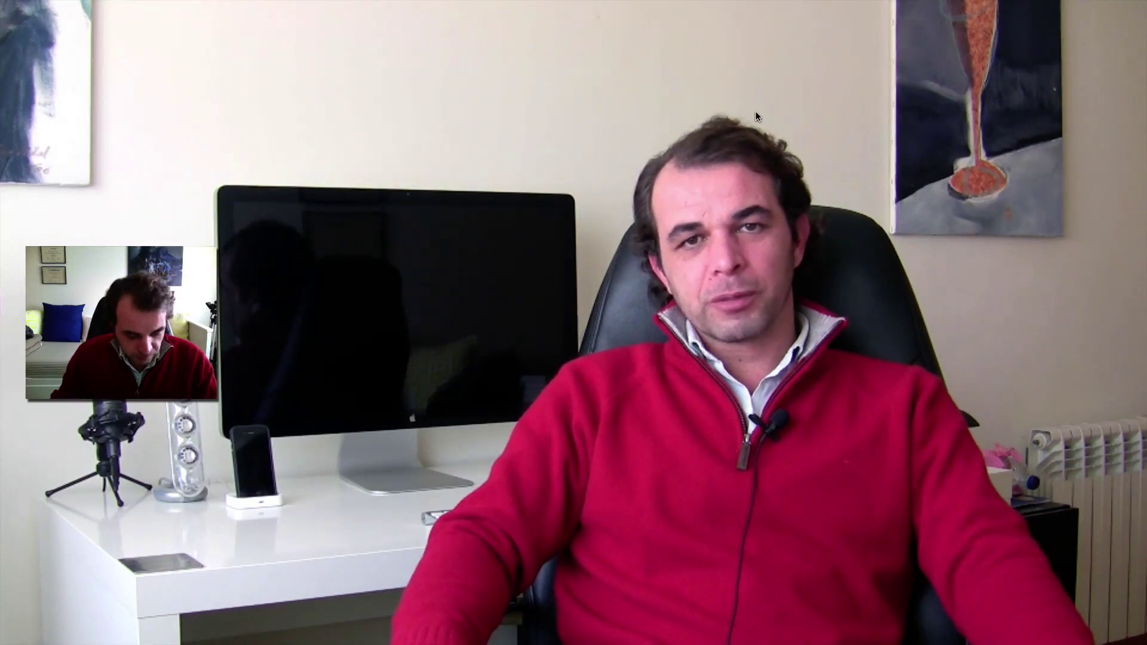
key("Escape")
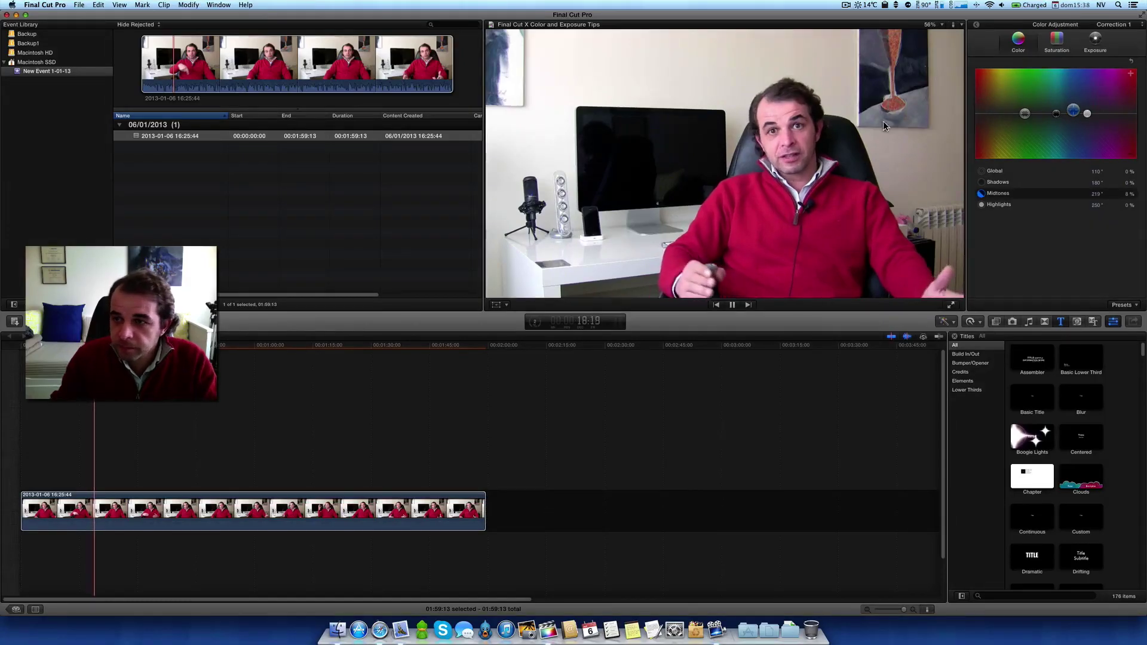
left_click_drag(1073, 109, 1074, 106)
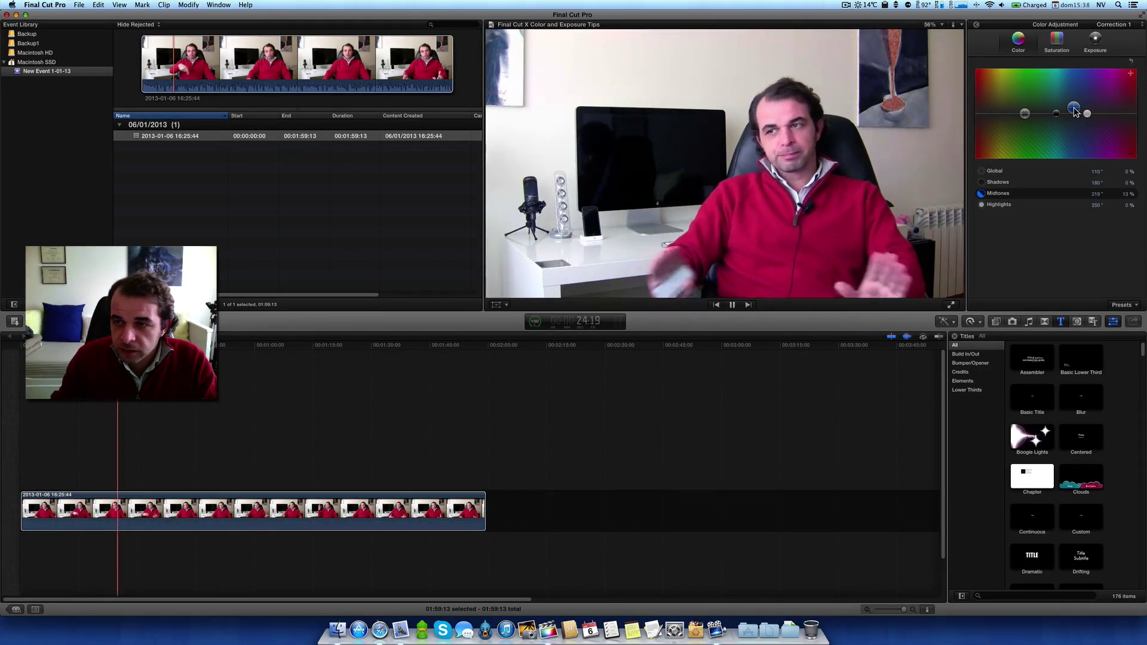
left_click_drag(1073, 107, 1074, 107)
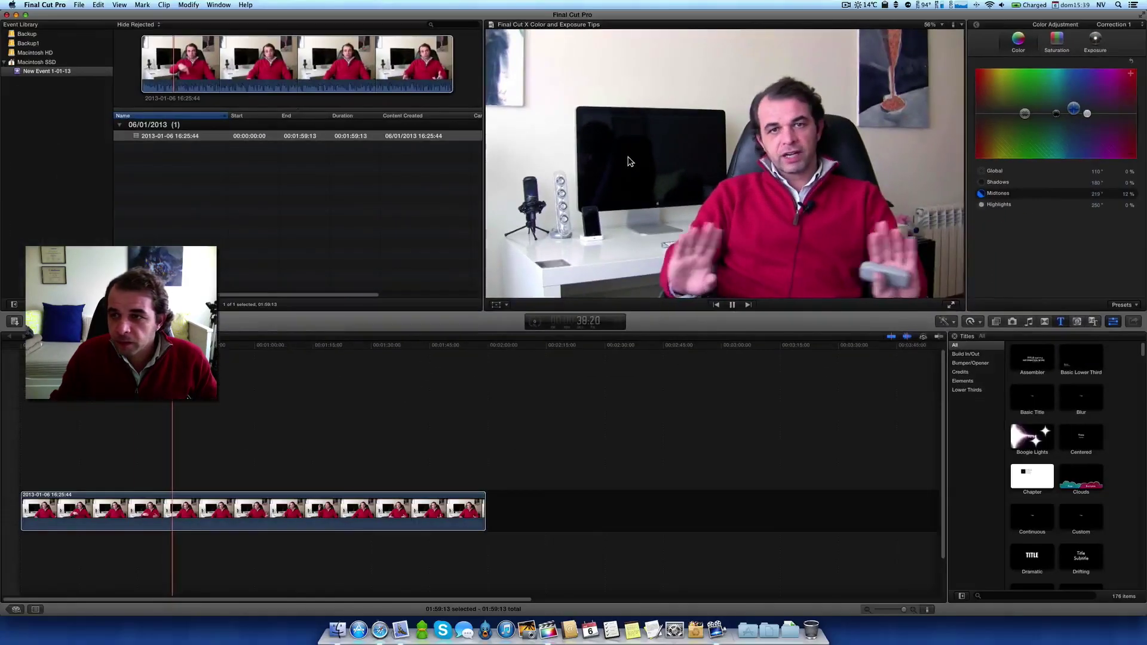
Set exposure to Shadows -9%, Midtones -1%, Highlights 1% and Global 1%.
left_click(1097, 41)
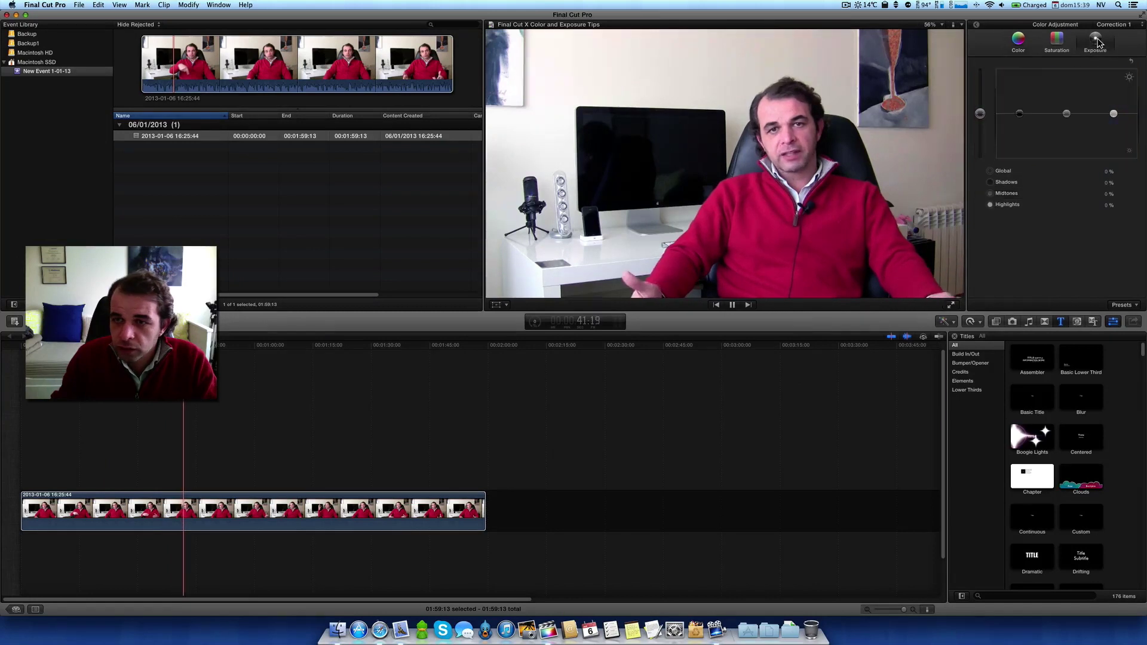
left_click(1020, 114)
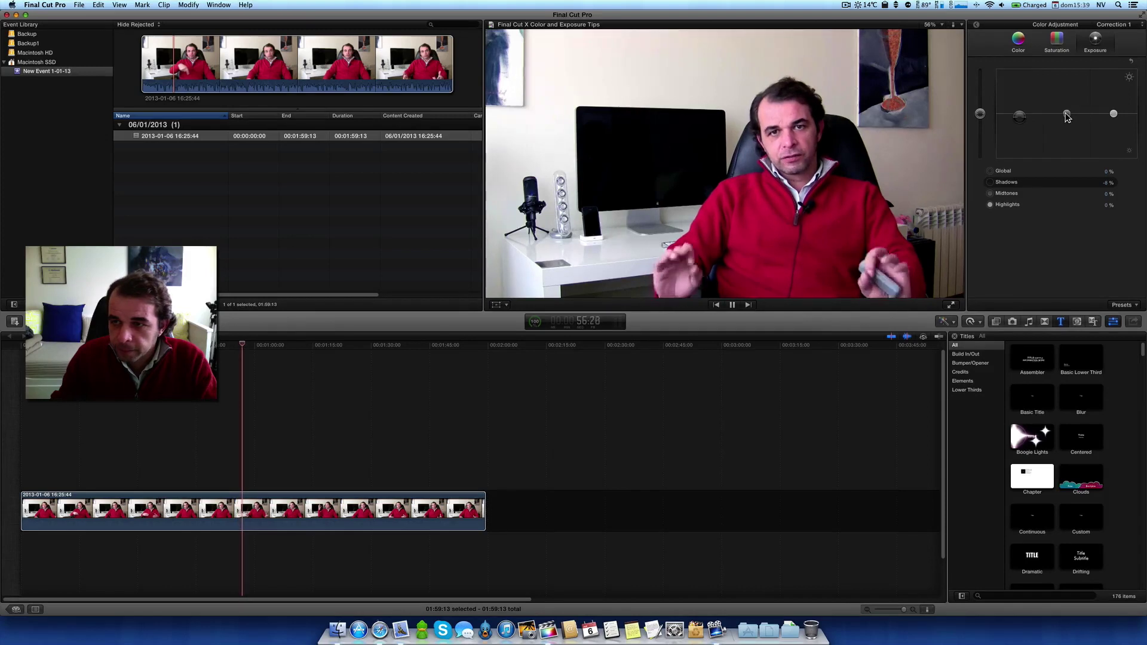
left_click_drag(1067, 115, 1066, 115)
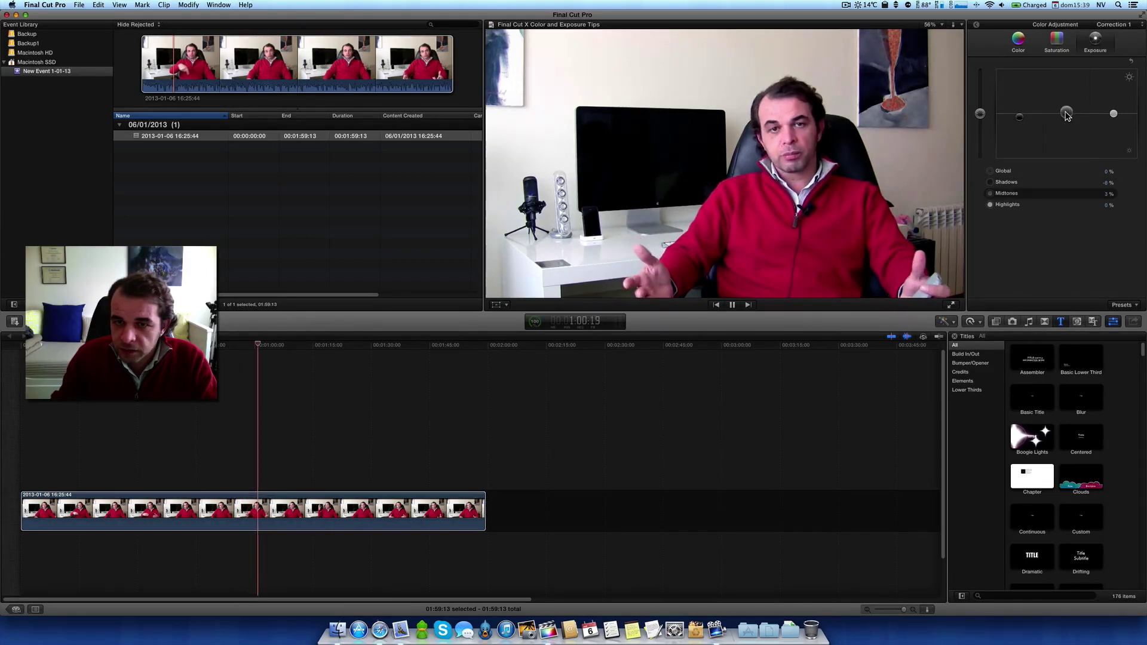
left_click_drag(1067, 117, 1067, 116)
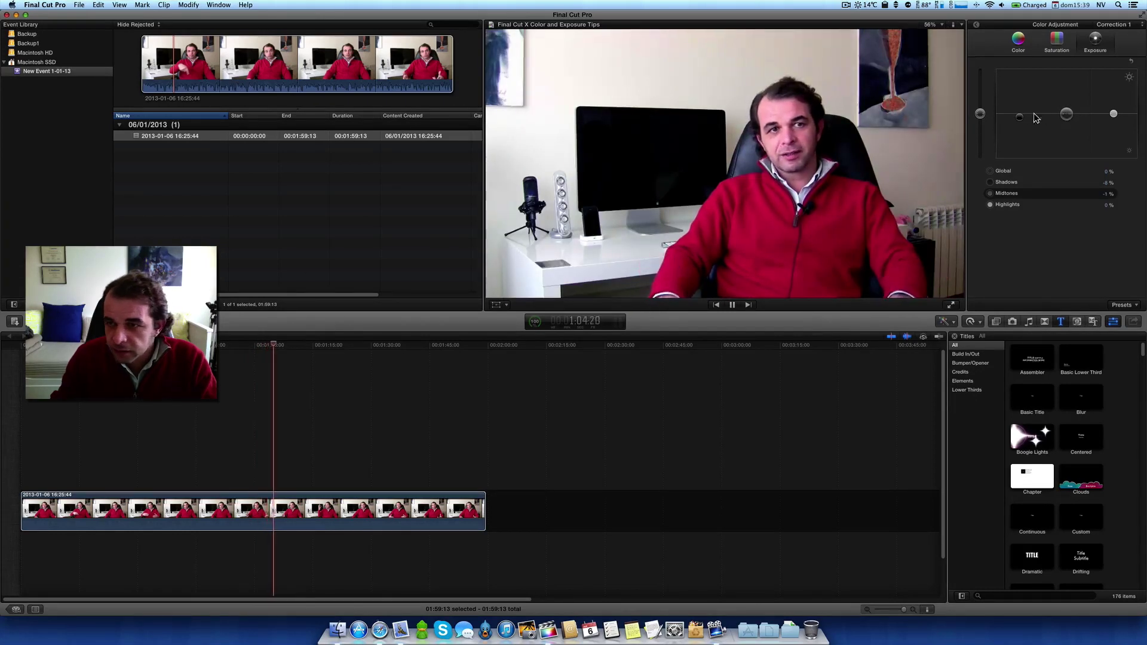
left_click(1114, 114)
left_click_drag(1114, 116, 1114, 117)
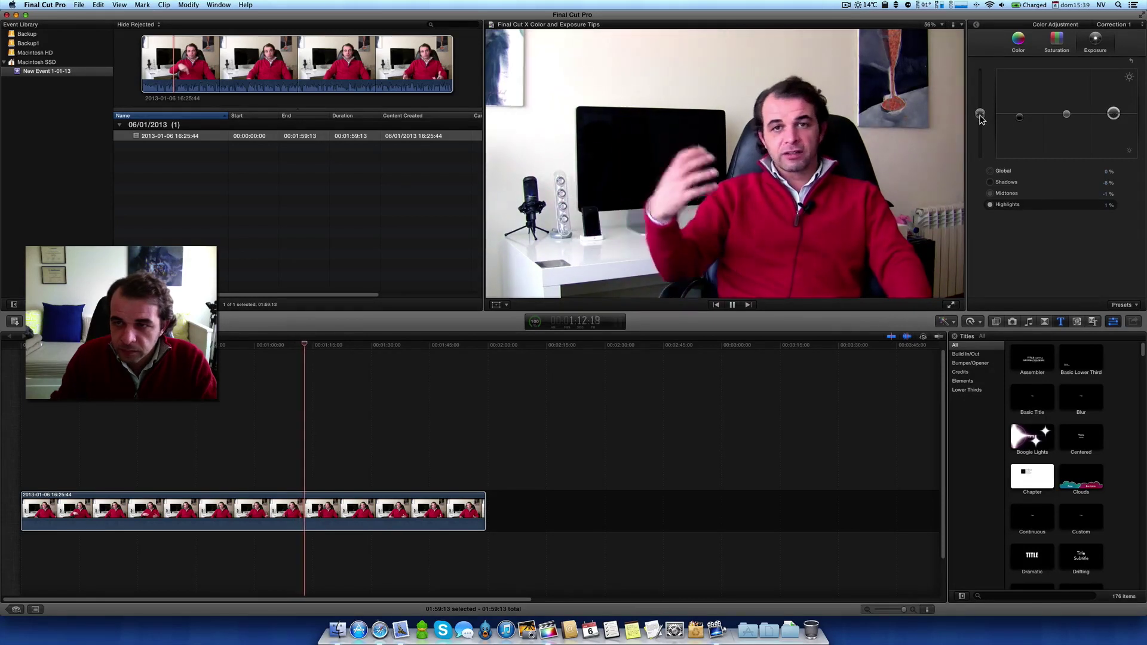
left_click_drag(980, 116, 980, 118)
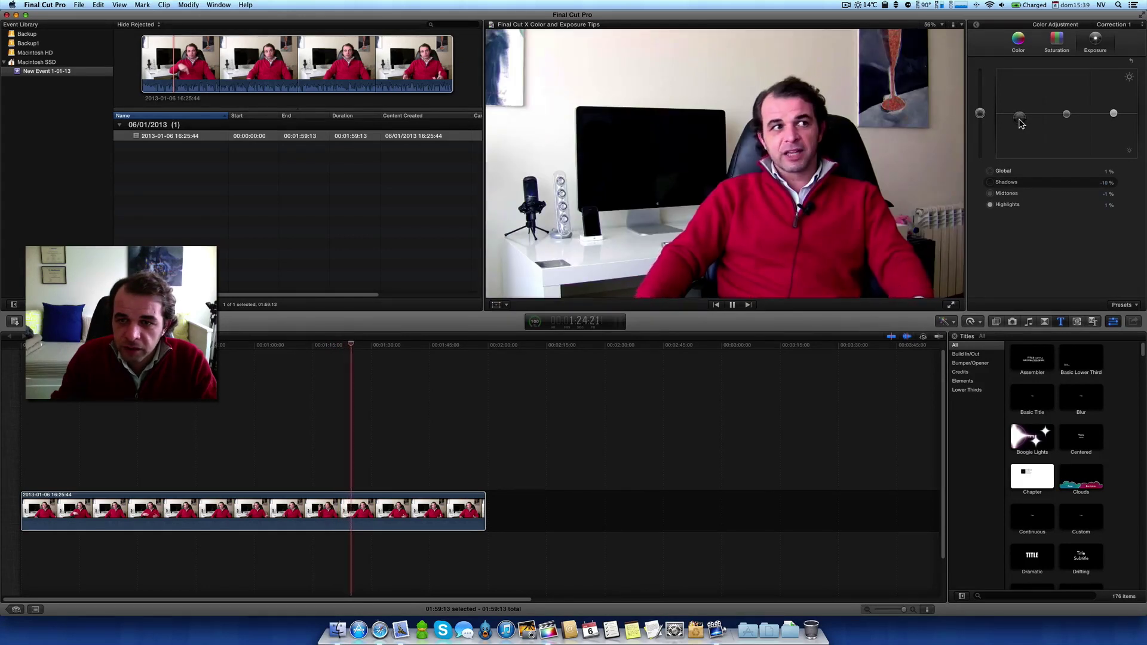
left_click_drag(1021, 123, 1020, 122)
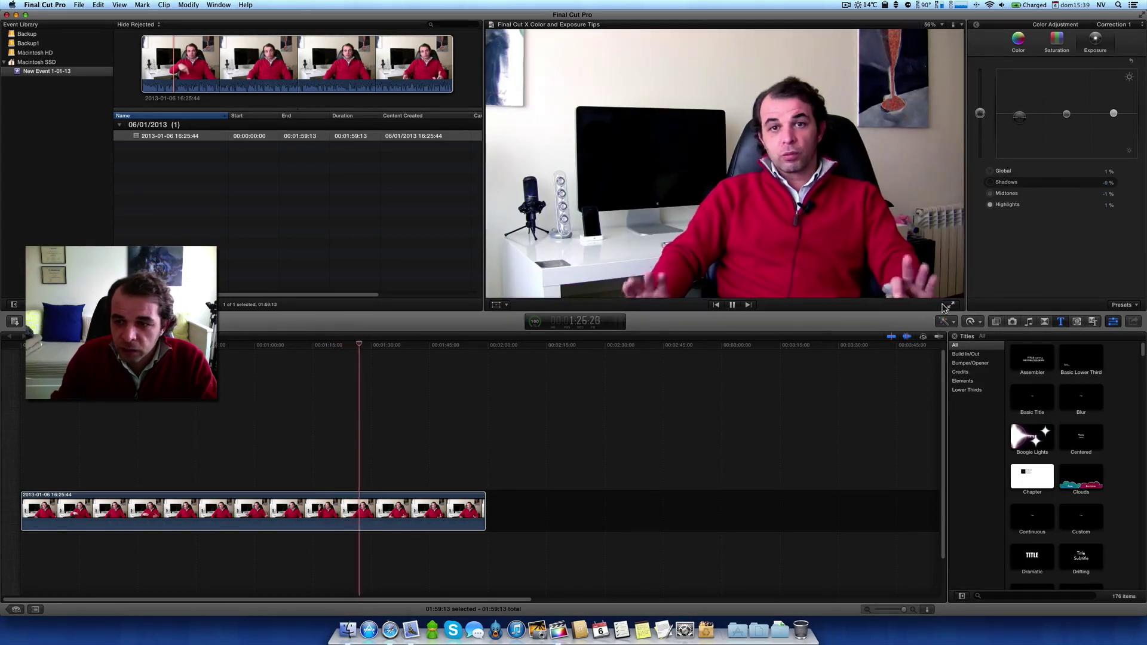
key("shift+super+f")
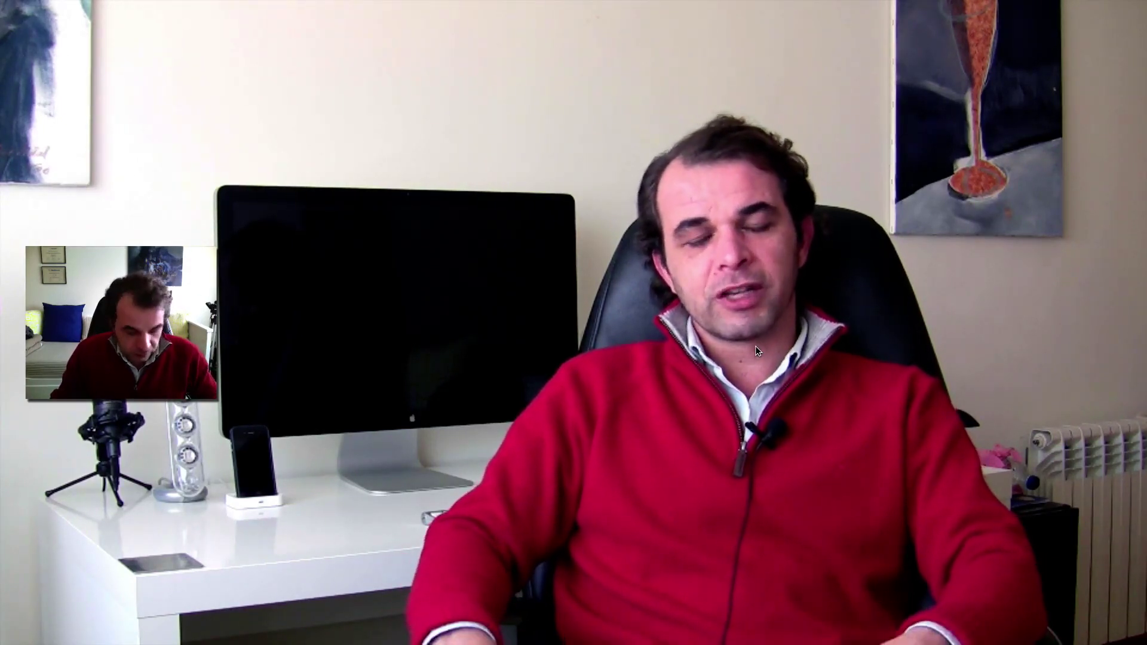
key("Escape")
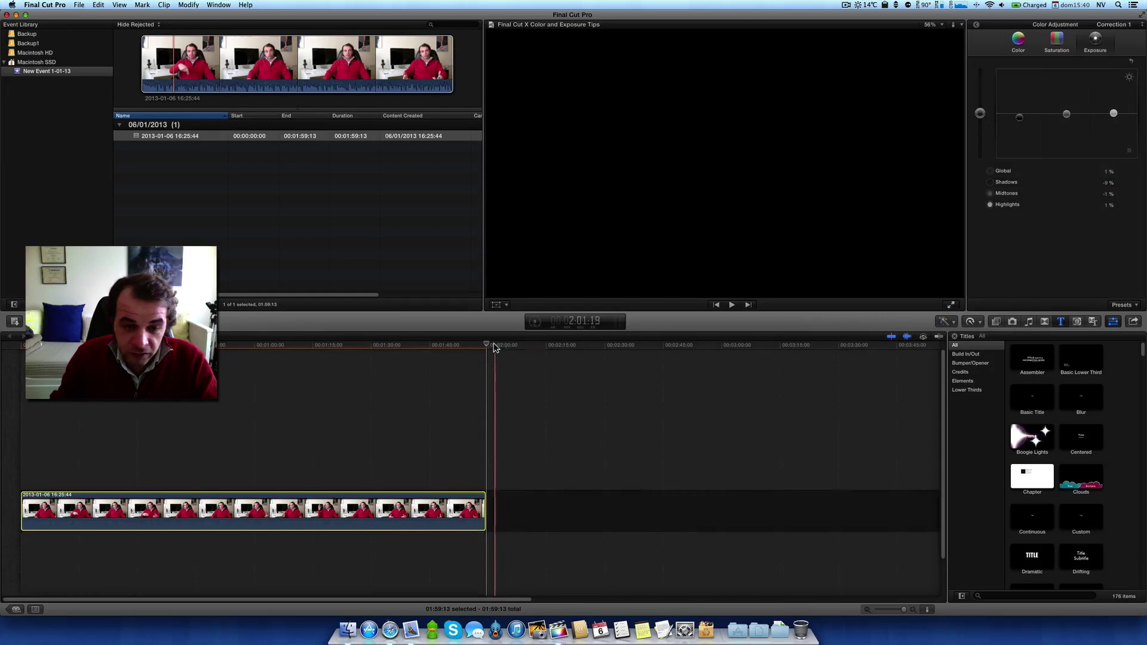
left_click(350, 361)
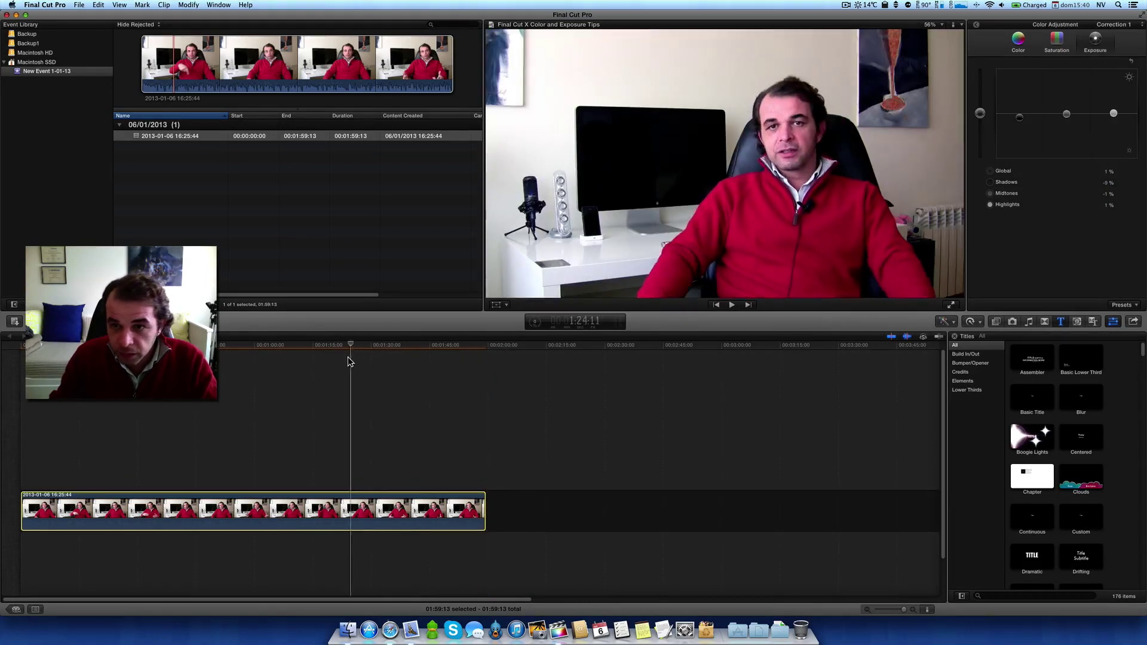
left_click(319, 367)
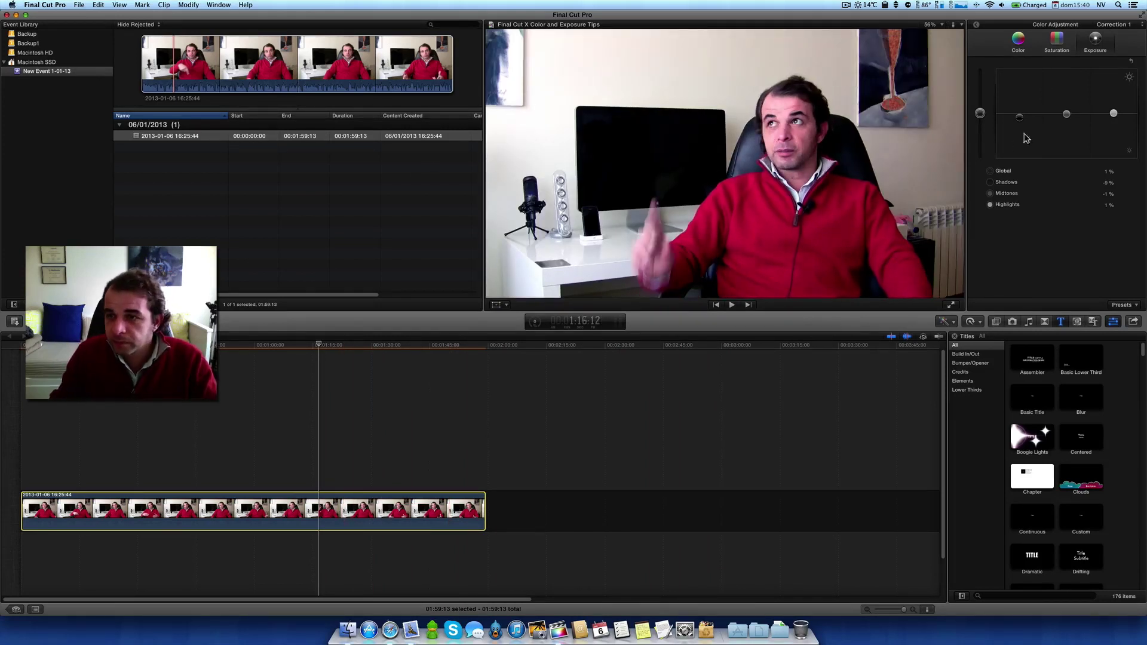
left_click(1018, 40)
Set Shadows saturation to -6% and Midtones saturation to 7%.
left_click(1058, 40)
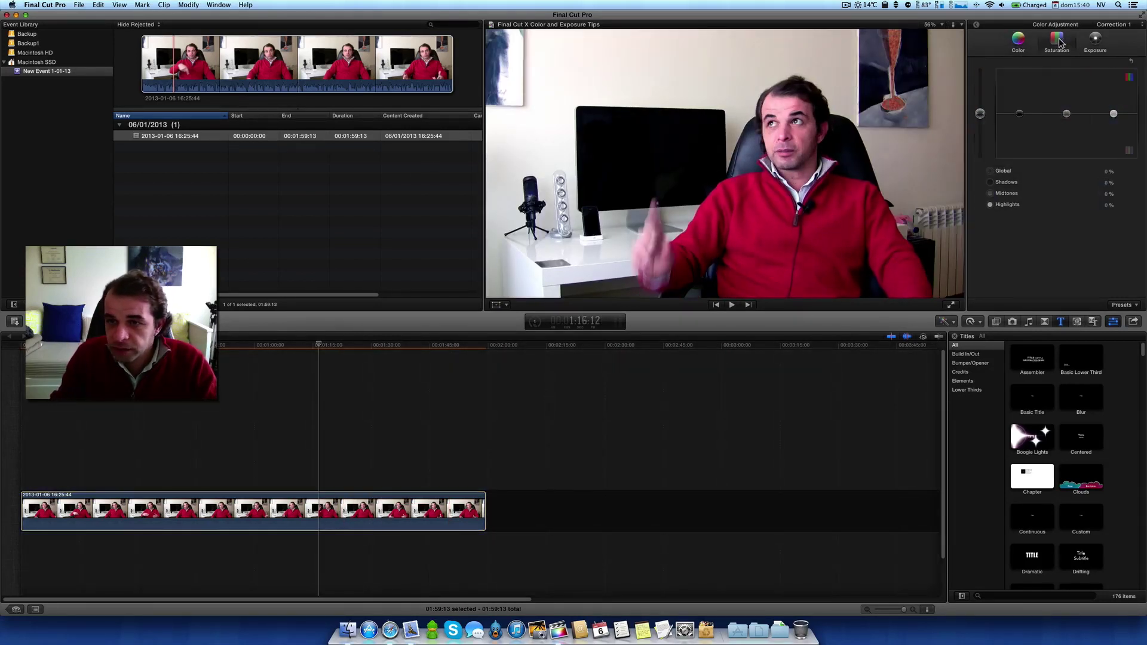
left_click(1019, 114)
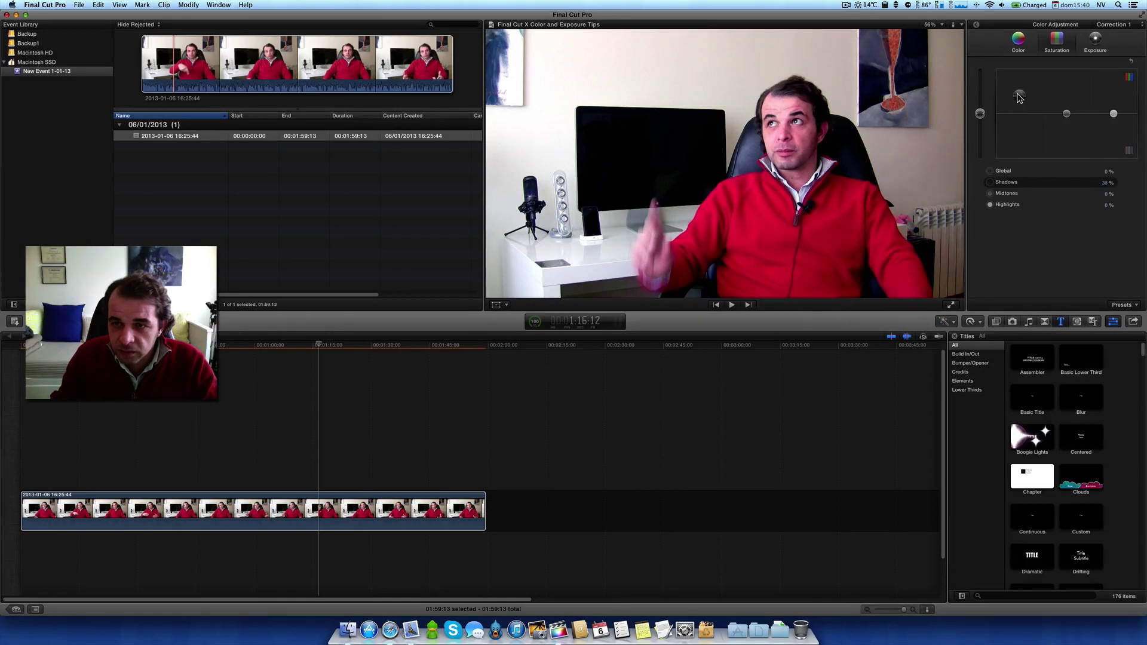
left_click_drag(1019, 99, 1021, 102)
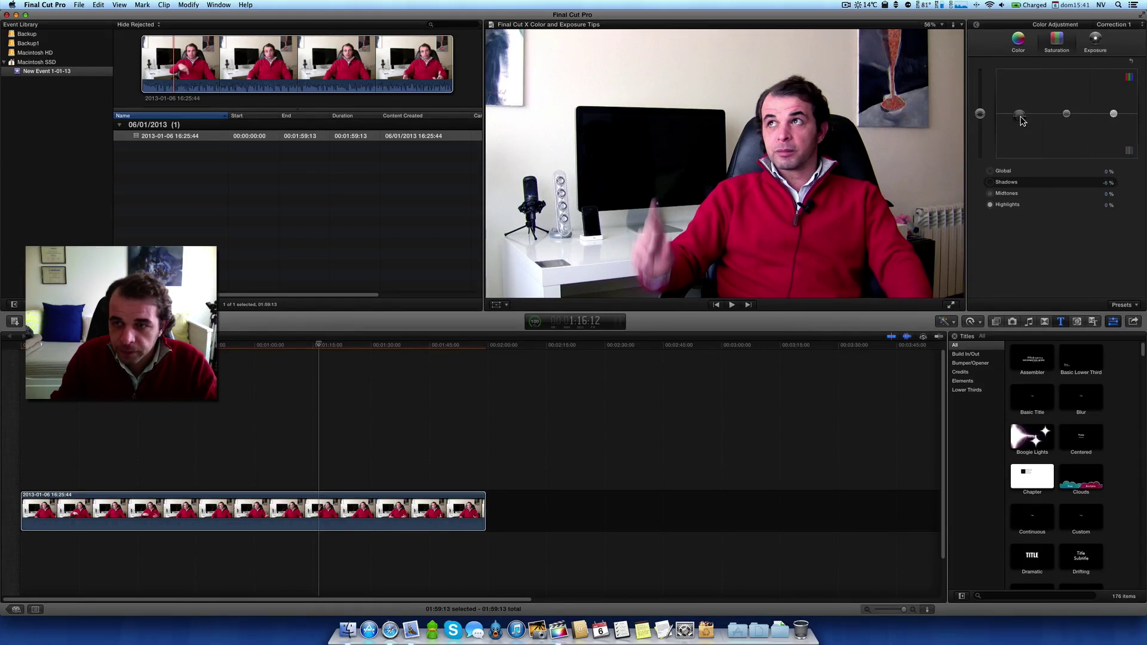
left_click(1068, 113)
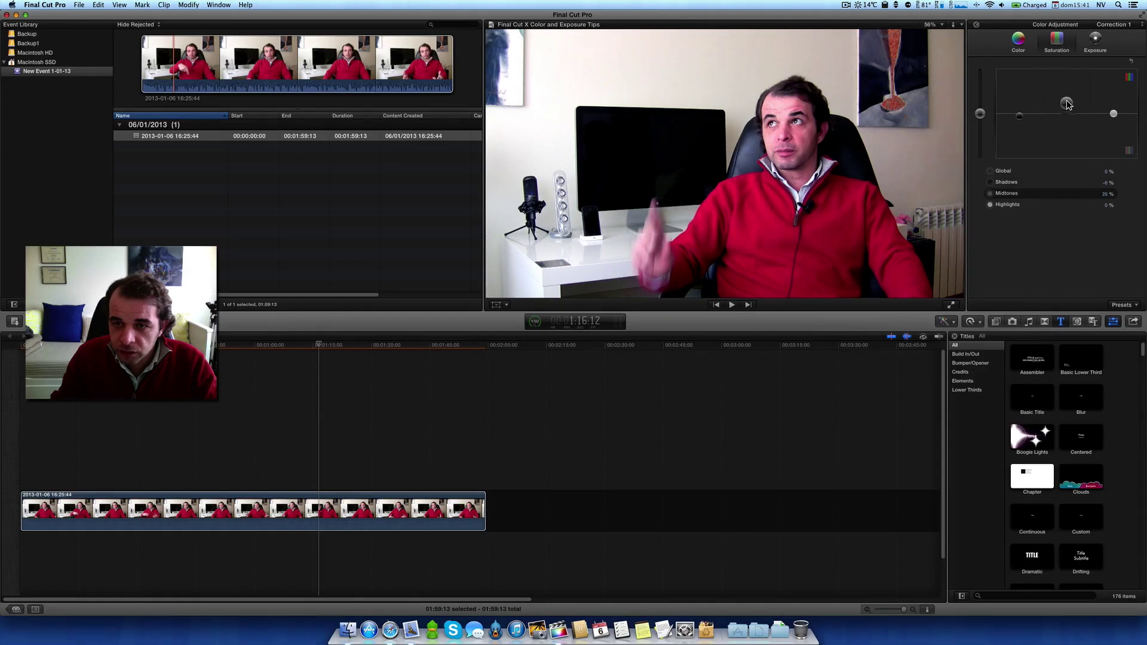
left_click_drag(1067, 94, 1068, 107)
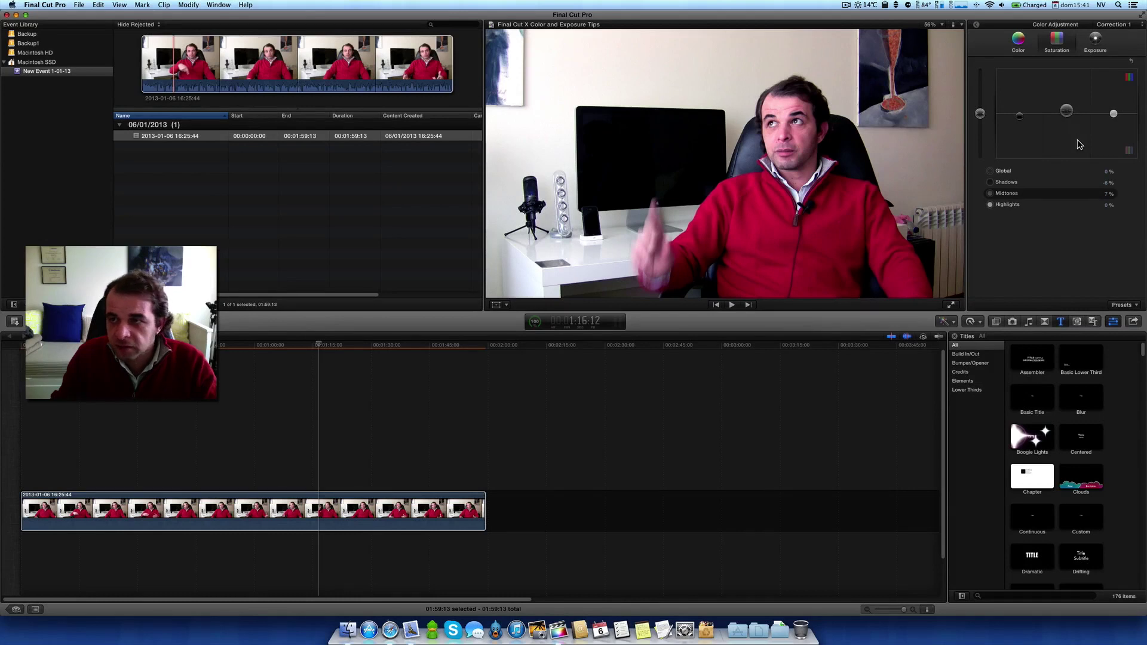
In the Color pane, keep shadows at 0% and set the midtones tint to 214° at 10%.
left_click(1025, 43)
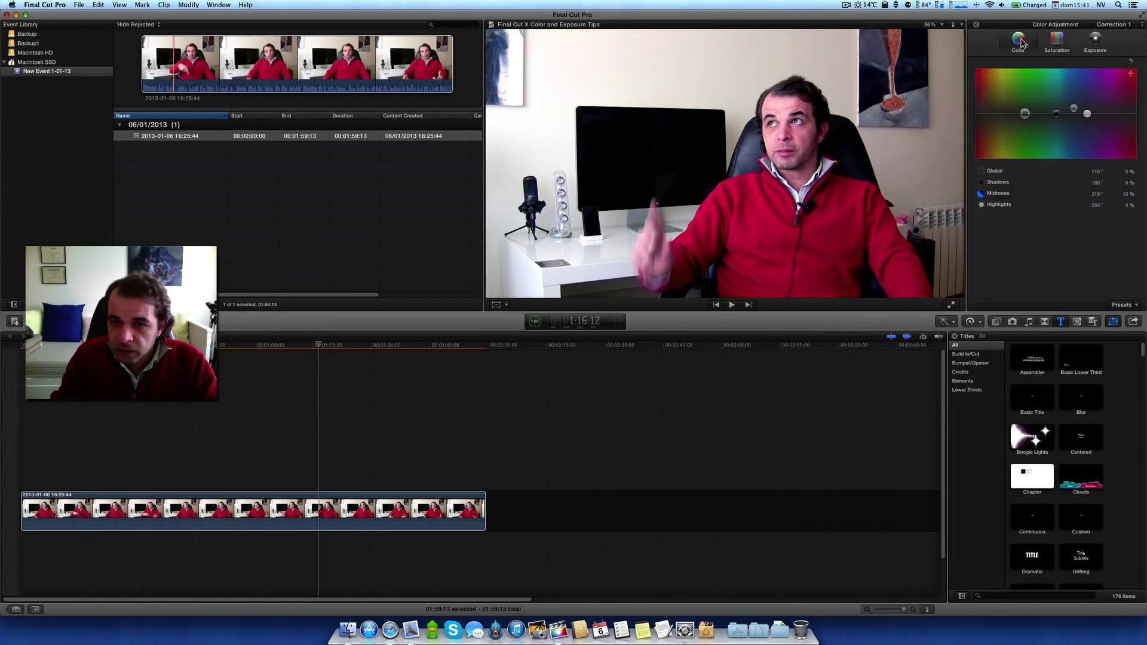
left_click_drag(1025, 117, 1025, 114)
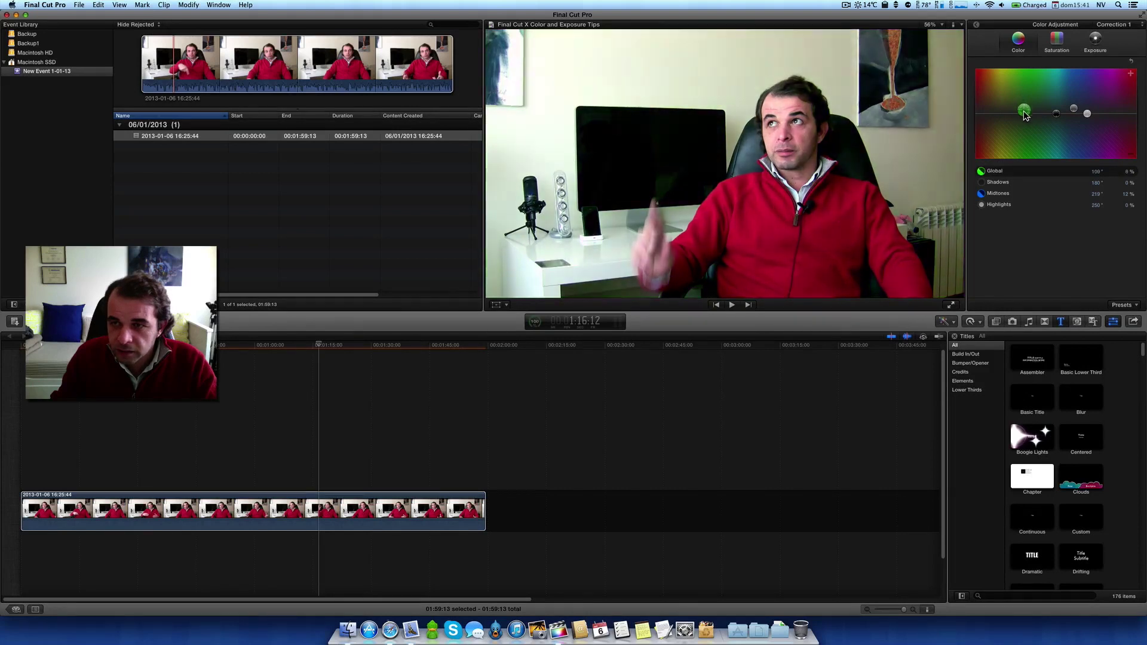
left_click(1057, 114)
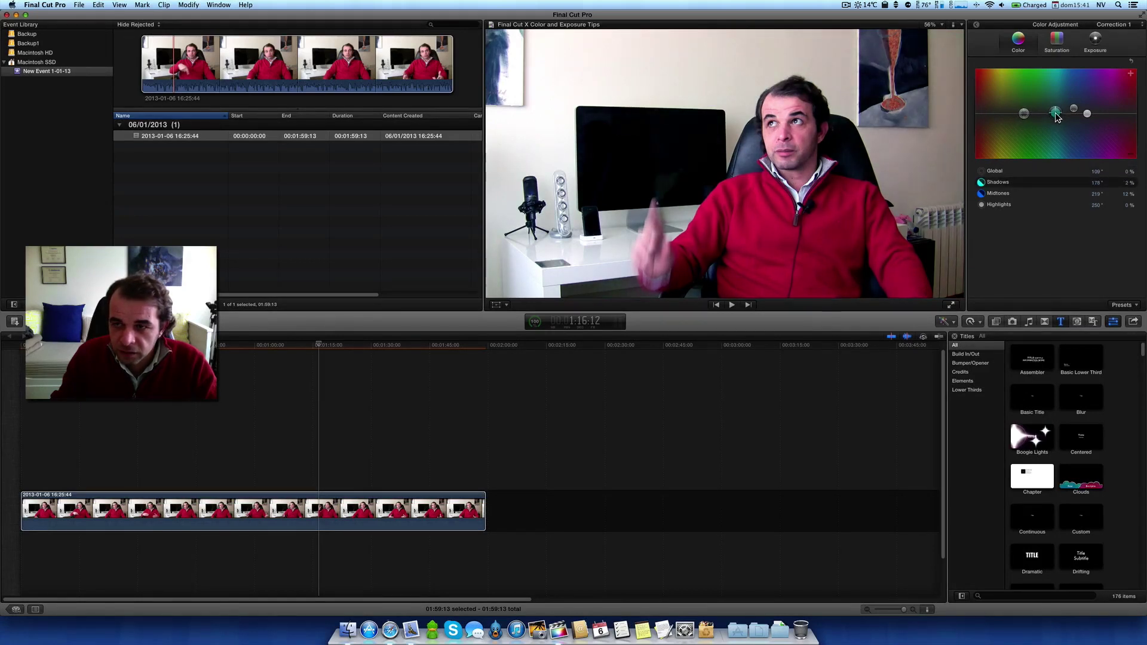
left_click_drag(1055, 115, 1073, 112)
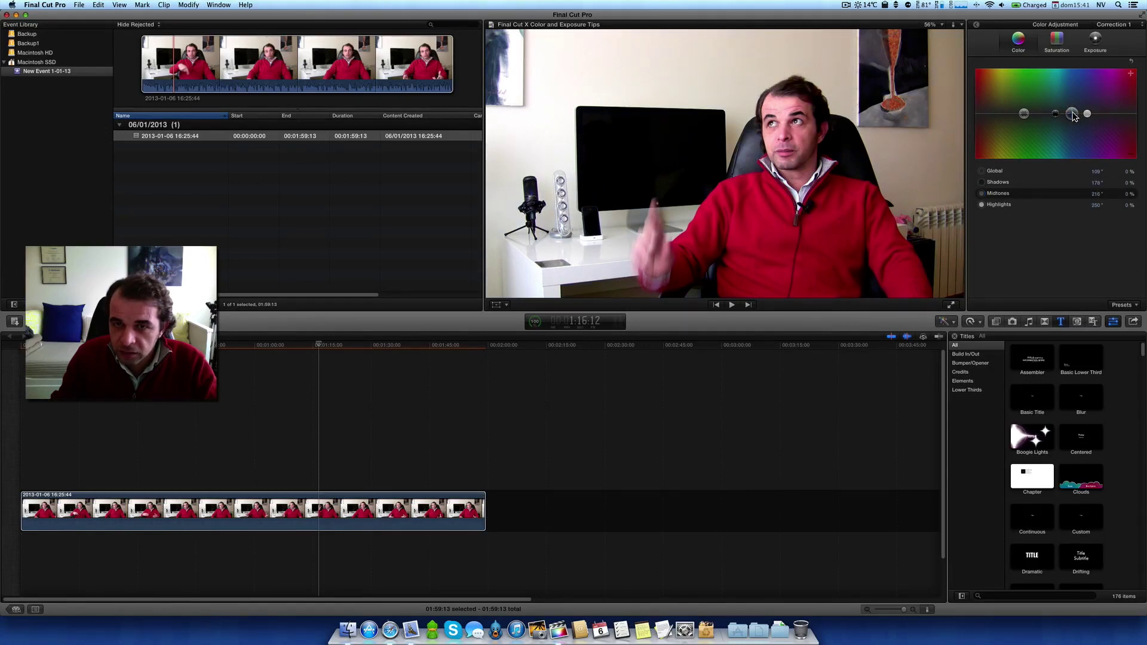
left_click_drag(1074, 115, 1073, 115)
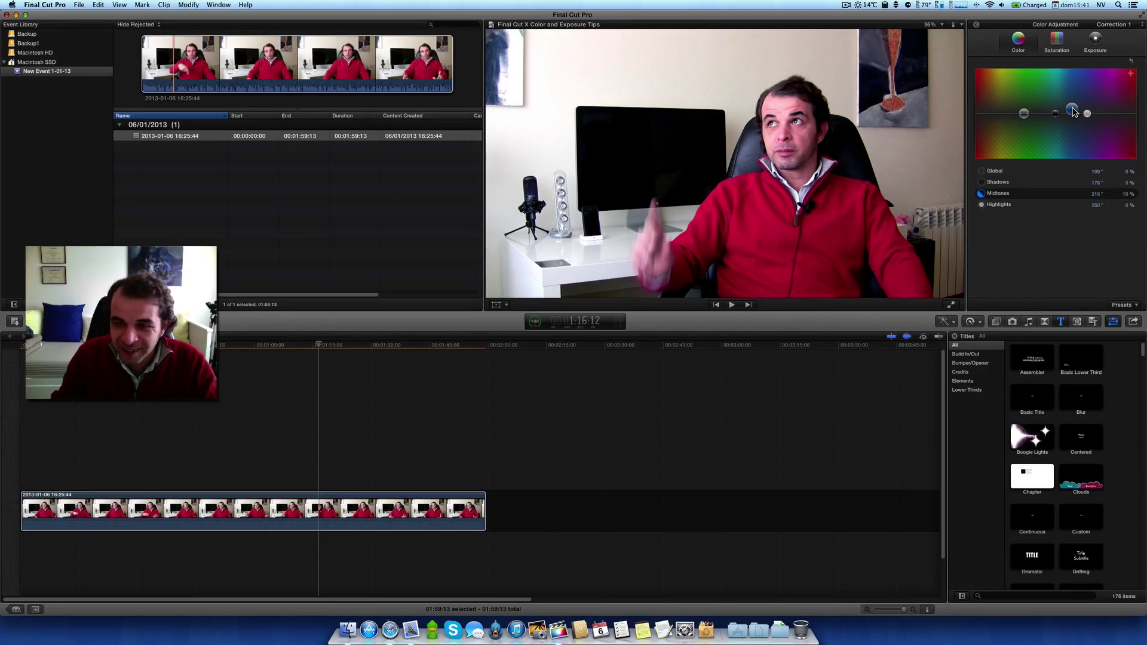
left_click_drag(1074, 111, 1073, 111)
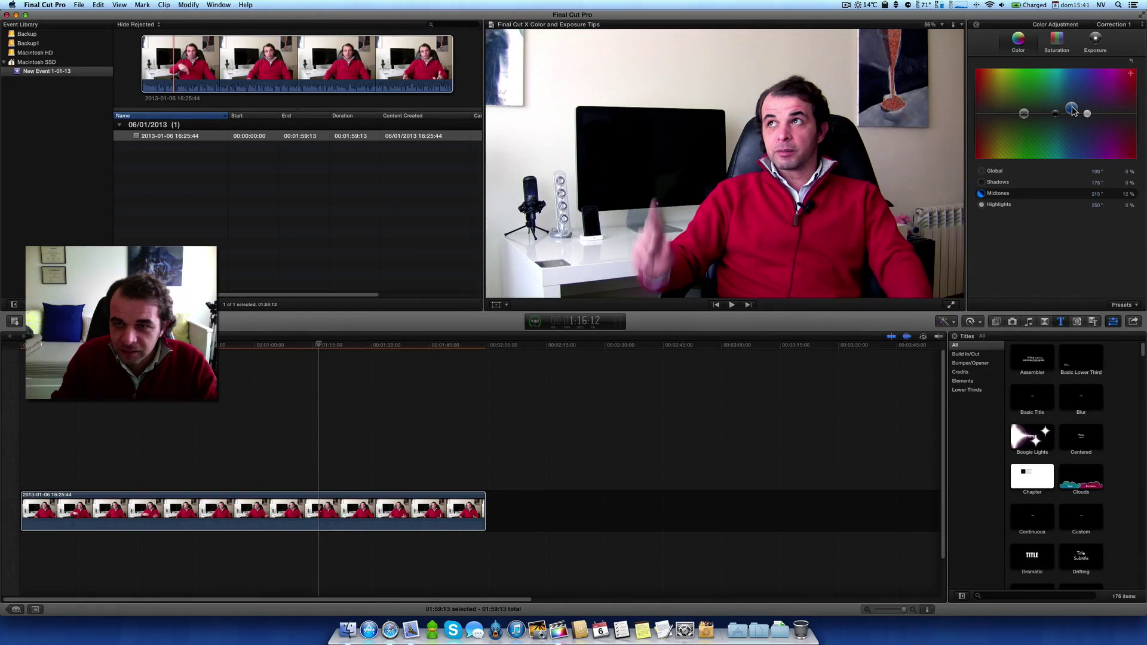
left_click_drag(1071, 107, 1073, 109)
left_click_drag(1073, 111, 1072, 112)
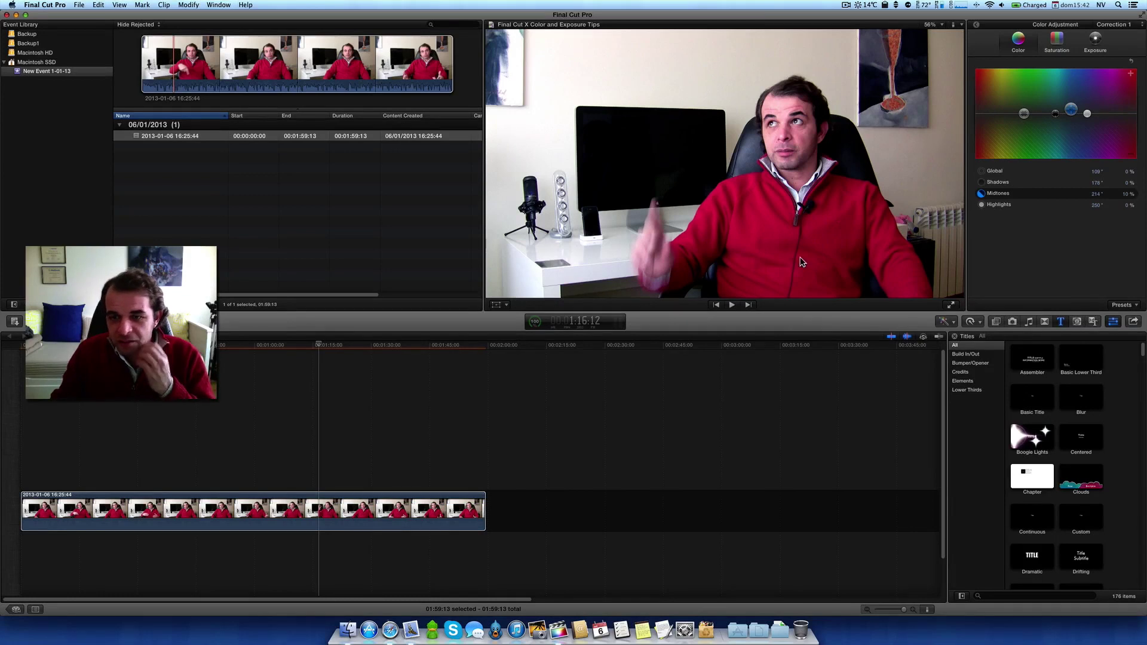
Watch the graded clip full screen, then play the original clip from the Event Browser.
left_click(951, 305)
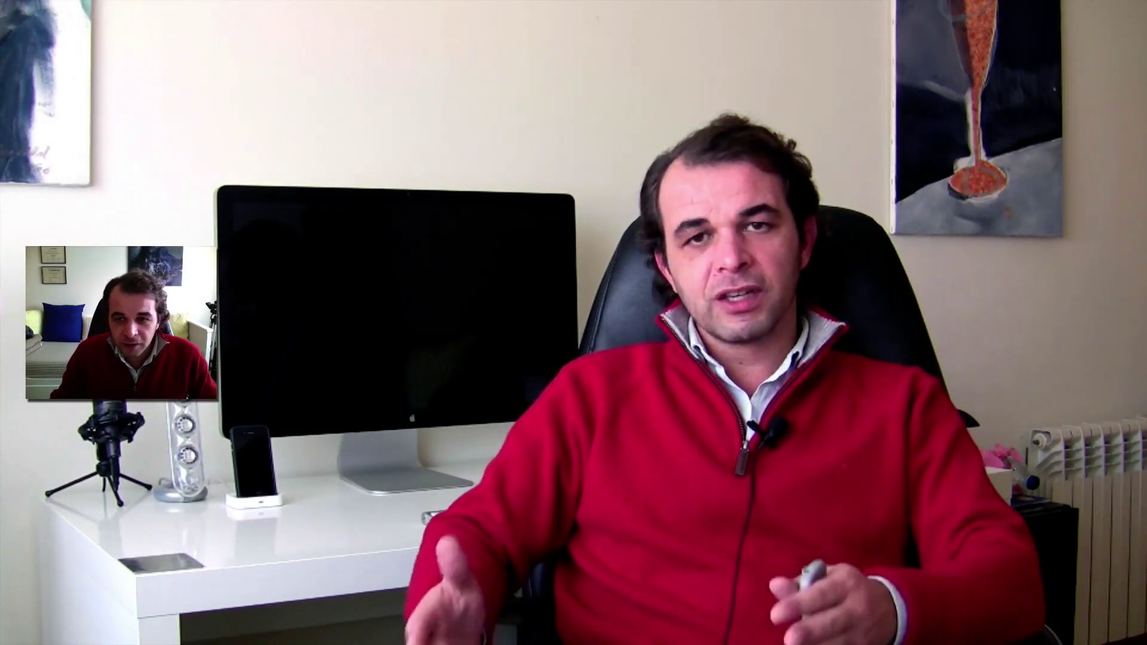
key("Escape")
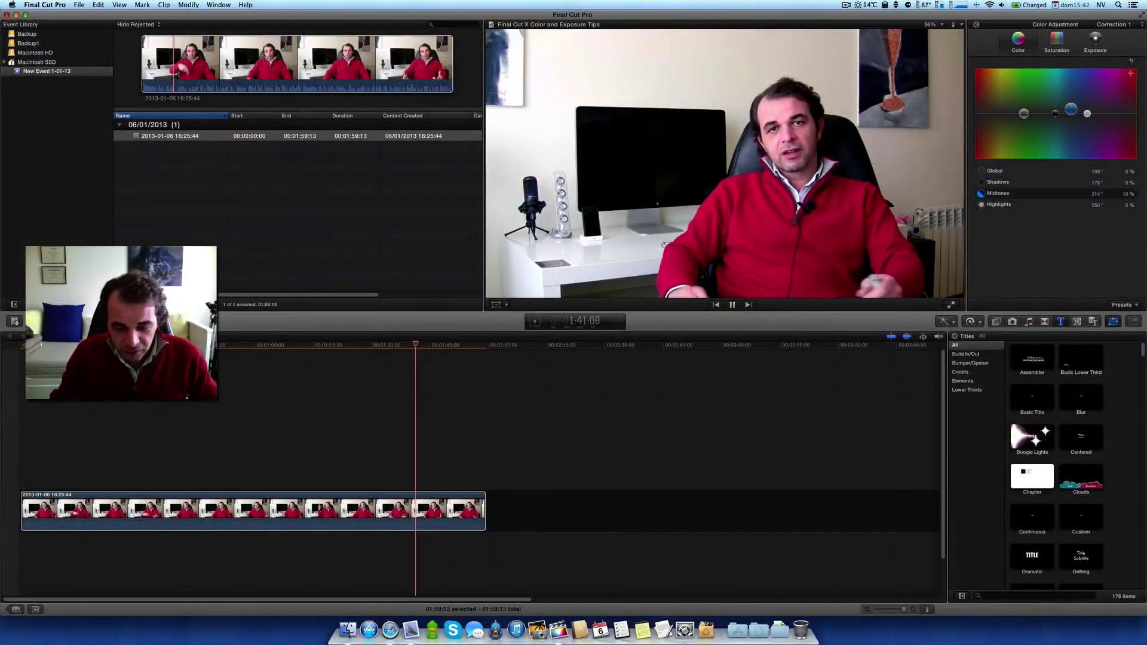
key("space")
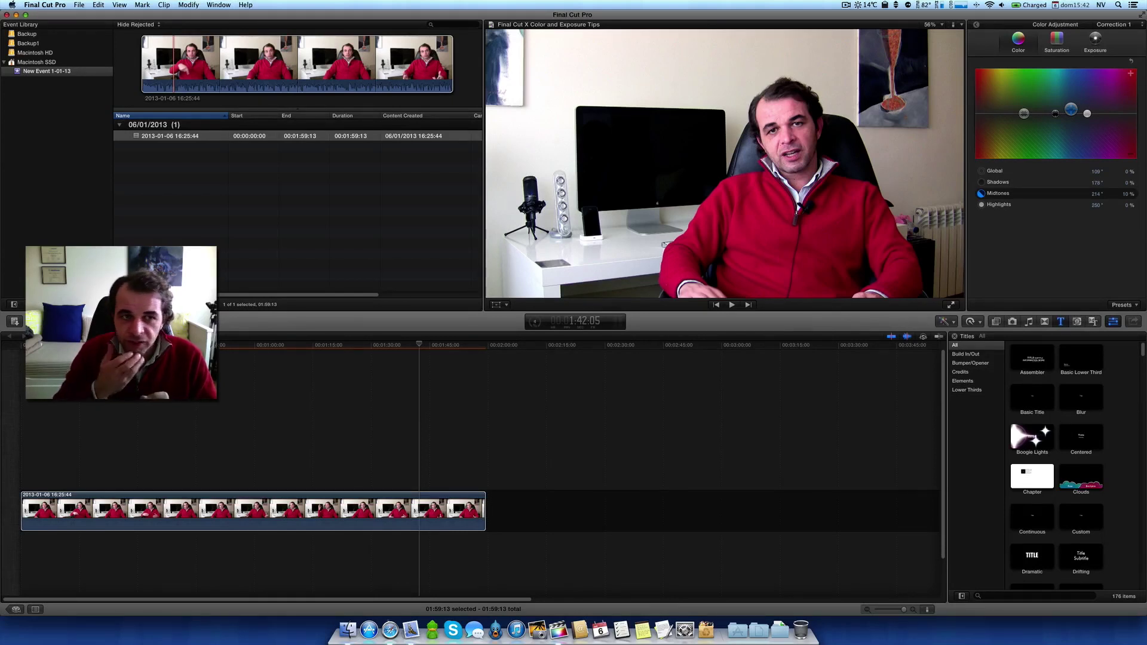
left_click(200, 64)
key("space")
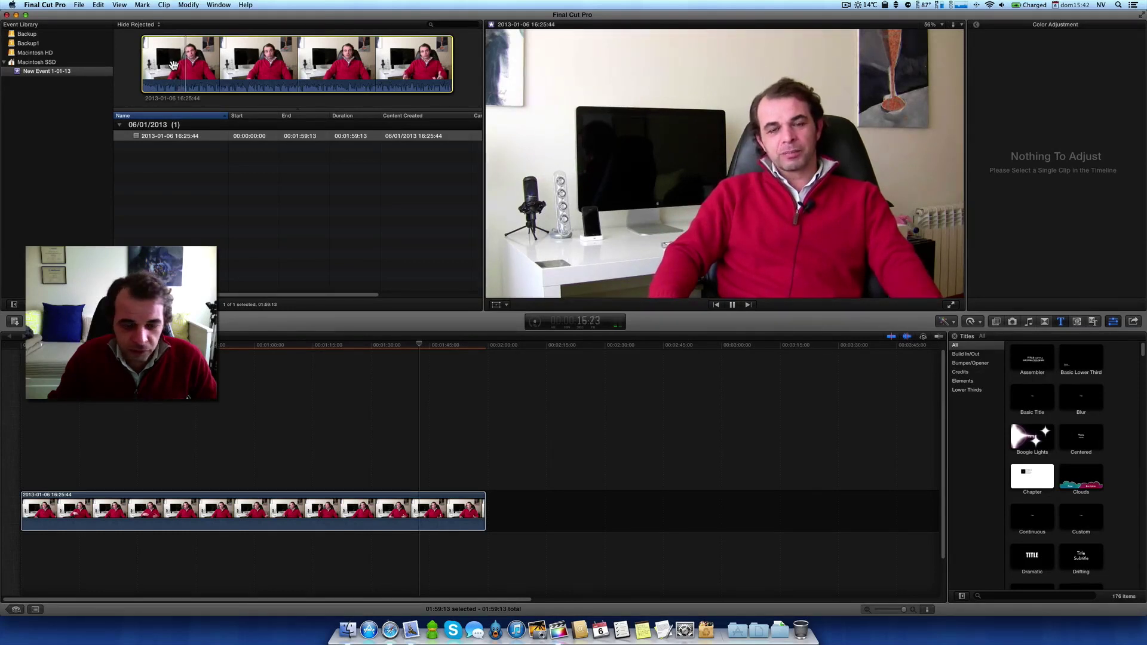
Alternate between the original and graded clips, ending with the graded timeline clip played briefly.
left_click(161, 513)
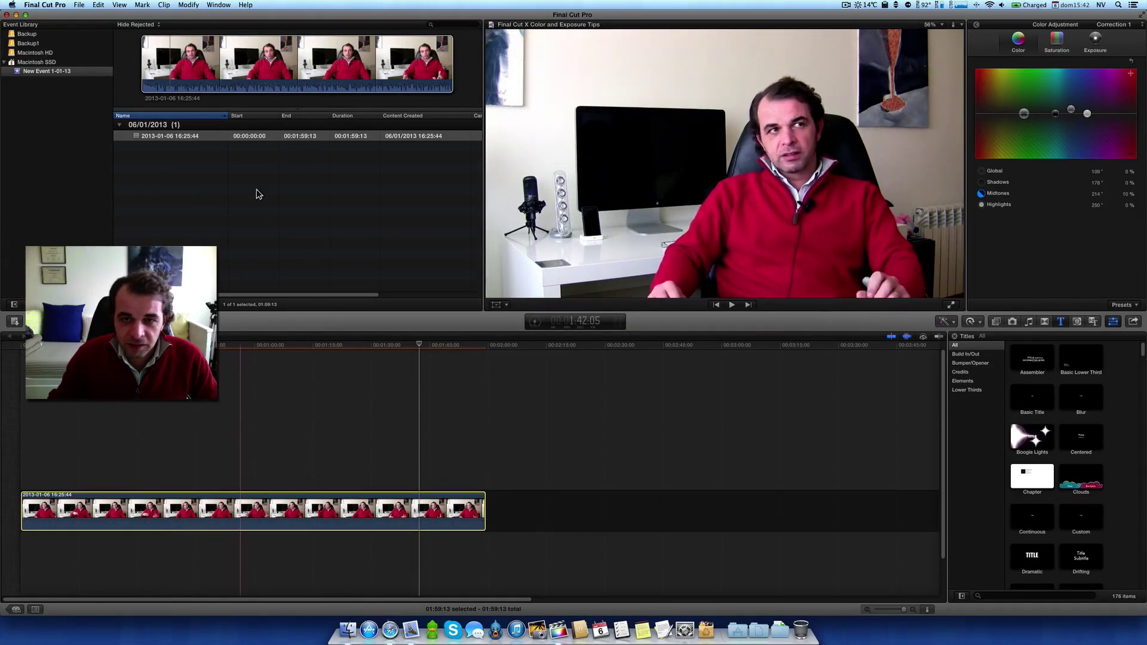
left_click(281, 76)
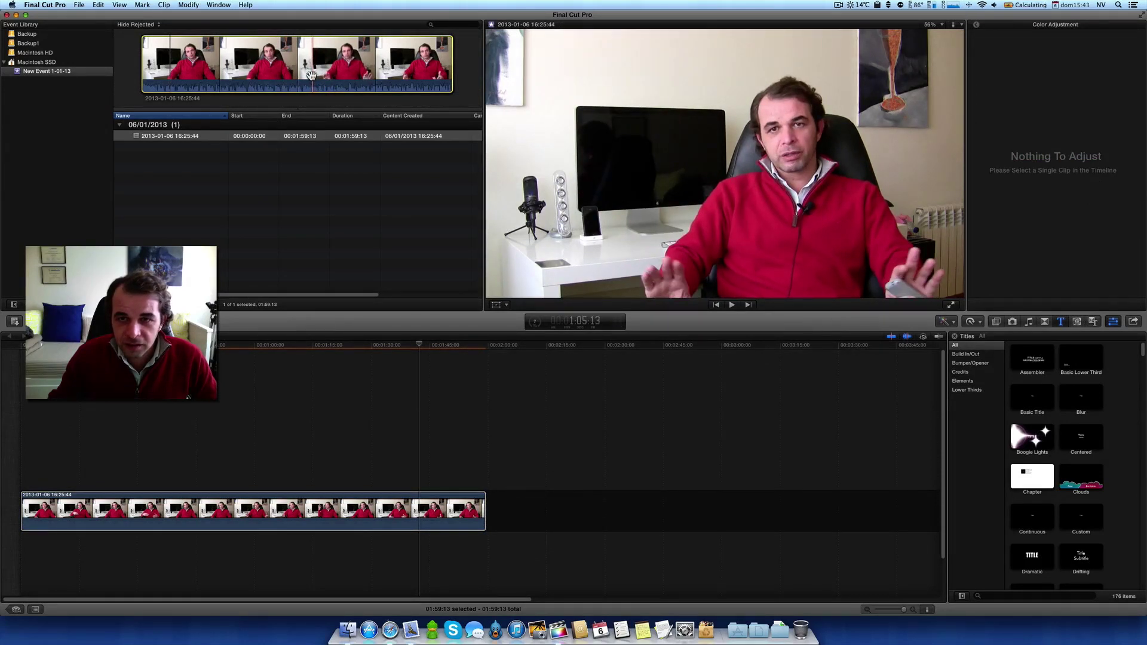
left_click(297, 412)
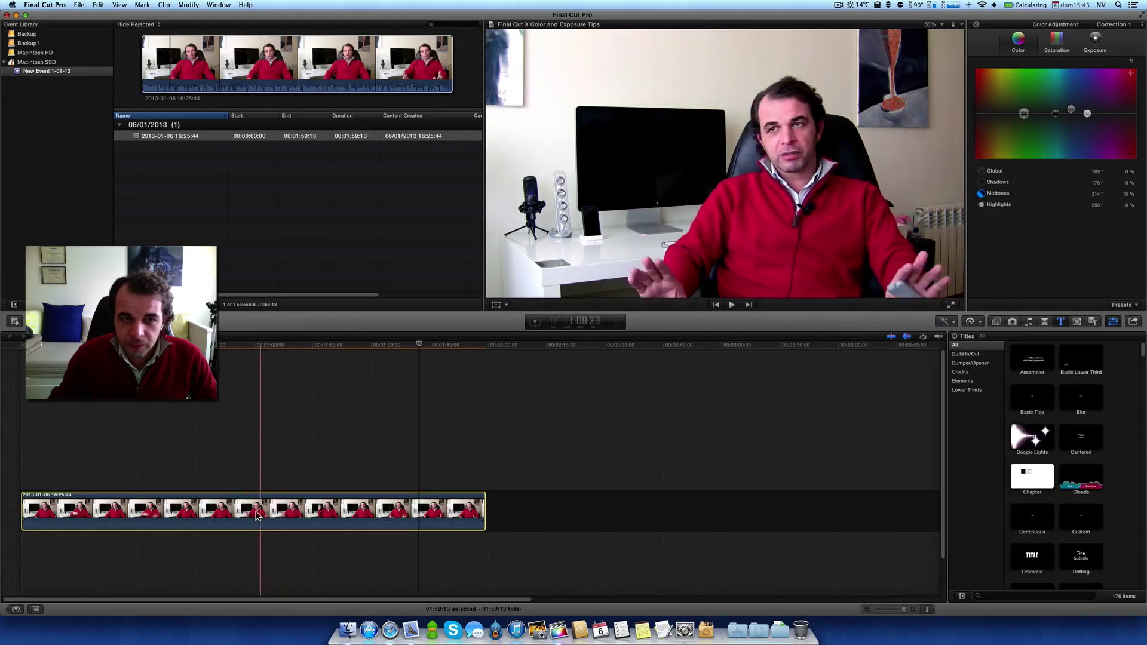
left_click(310, 77)
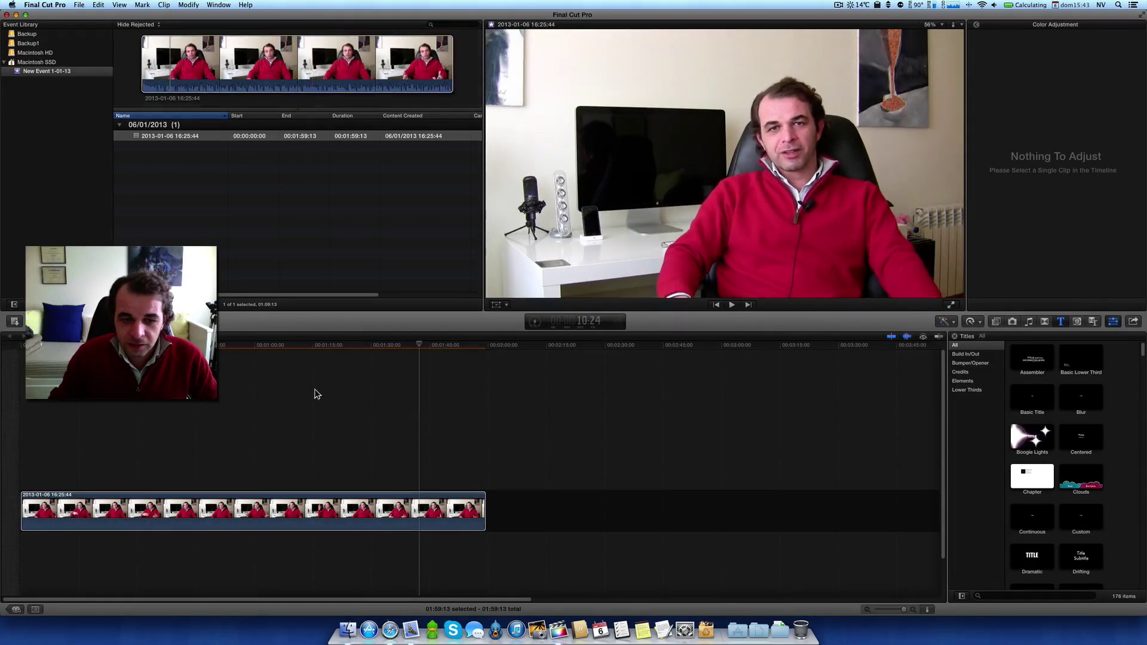
left_click(320, 513)
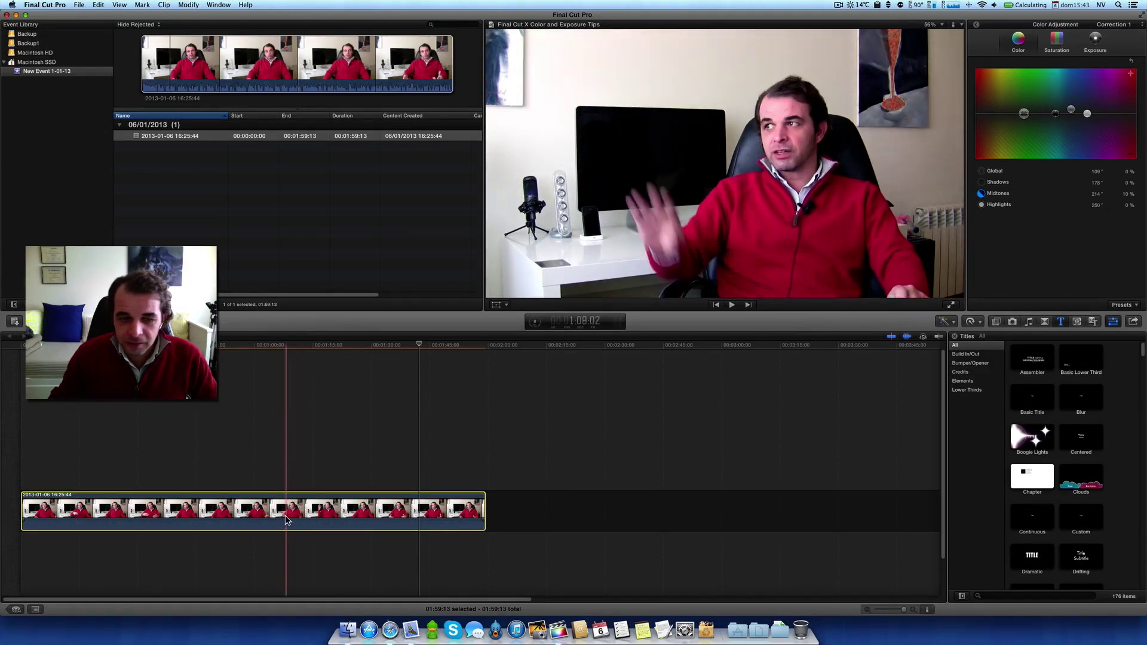
key("space")
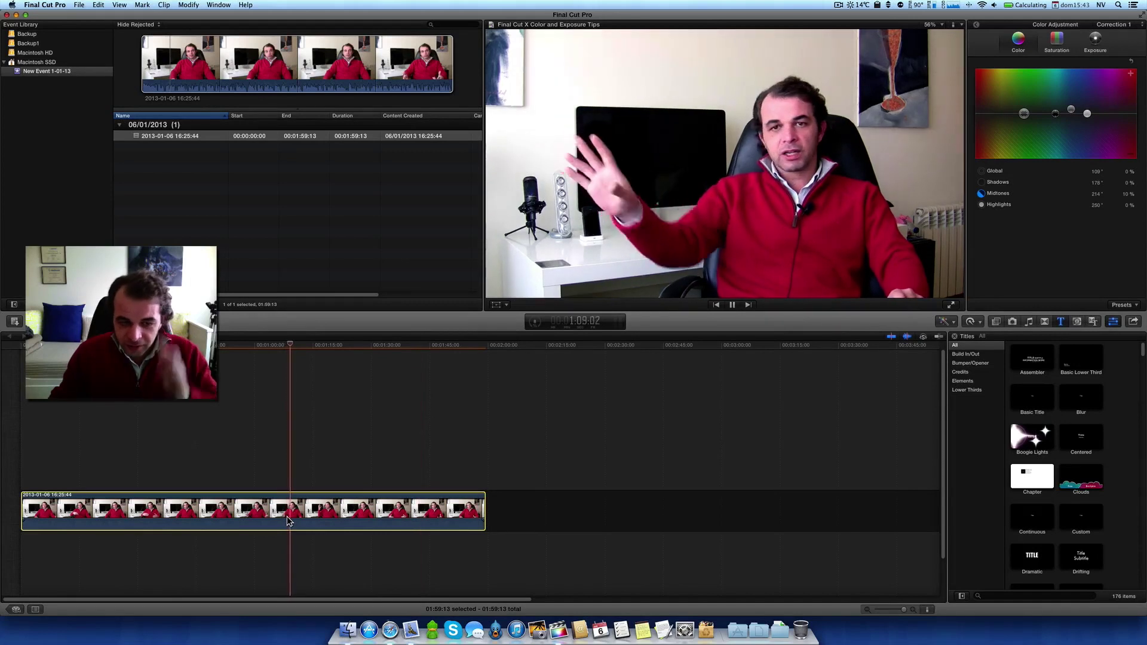
key("space")
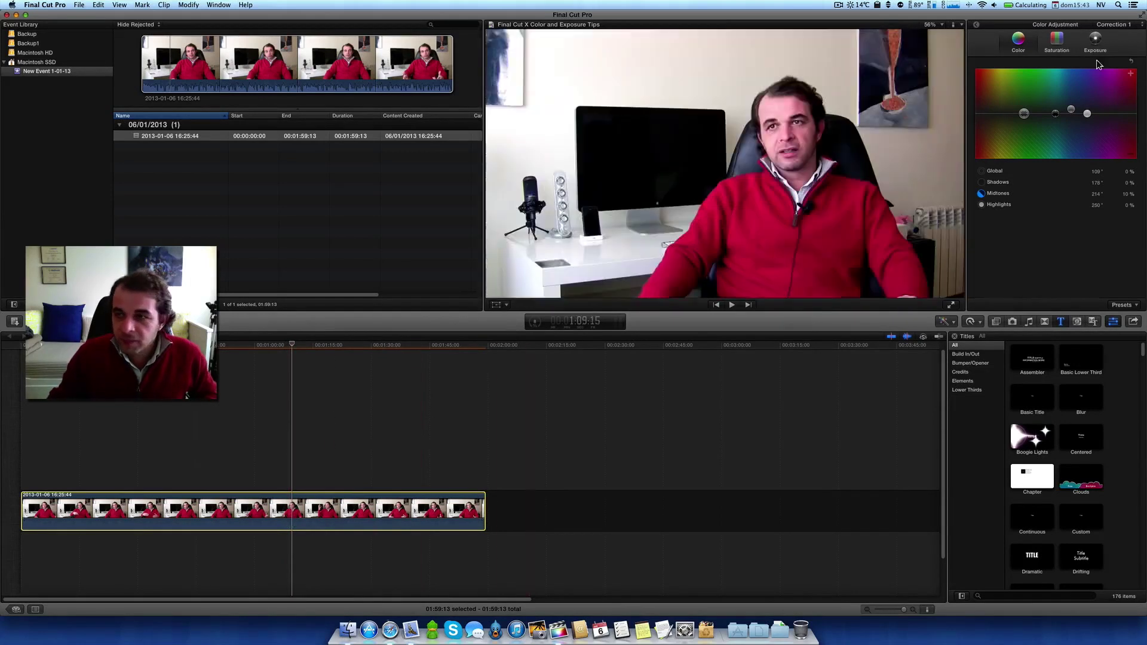
Nudge the Midtones blue tint to about 213° at 13%, then compare the graded clip against the original Event Browser clip.
left_click(1072, 111)
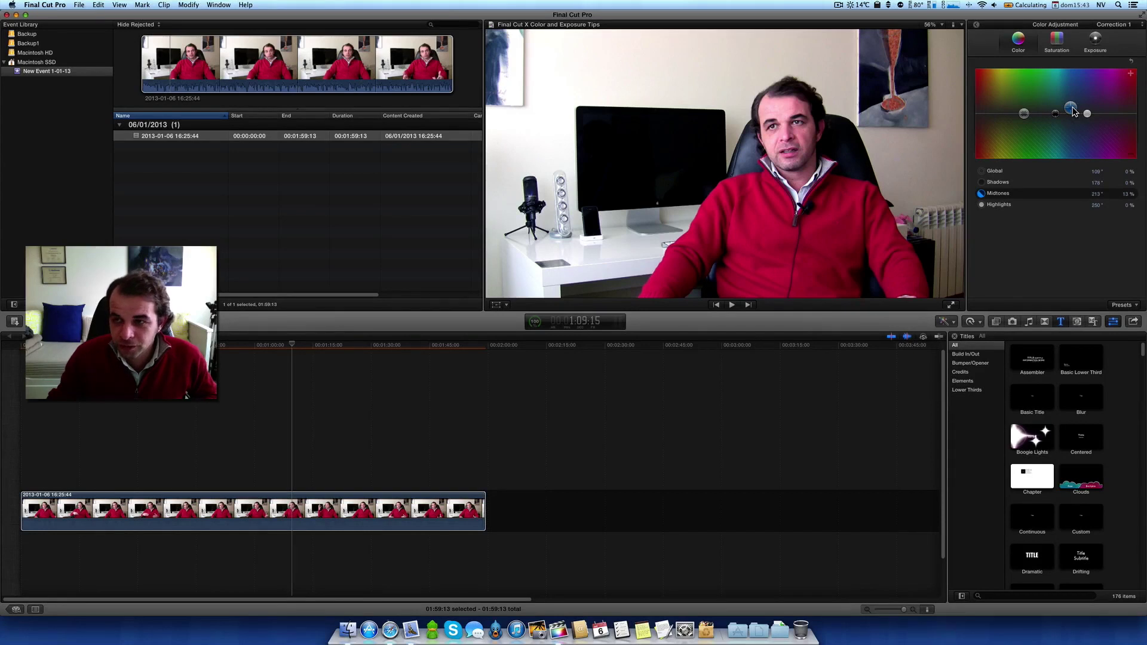
left_click(514, 417)
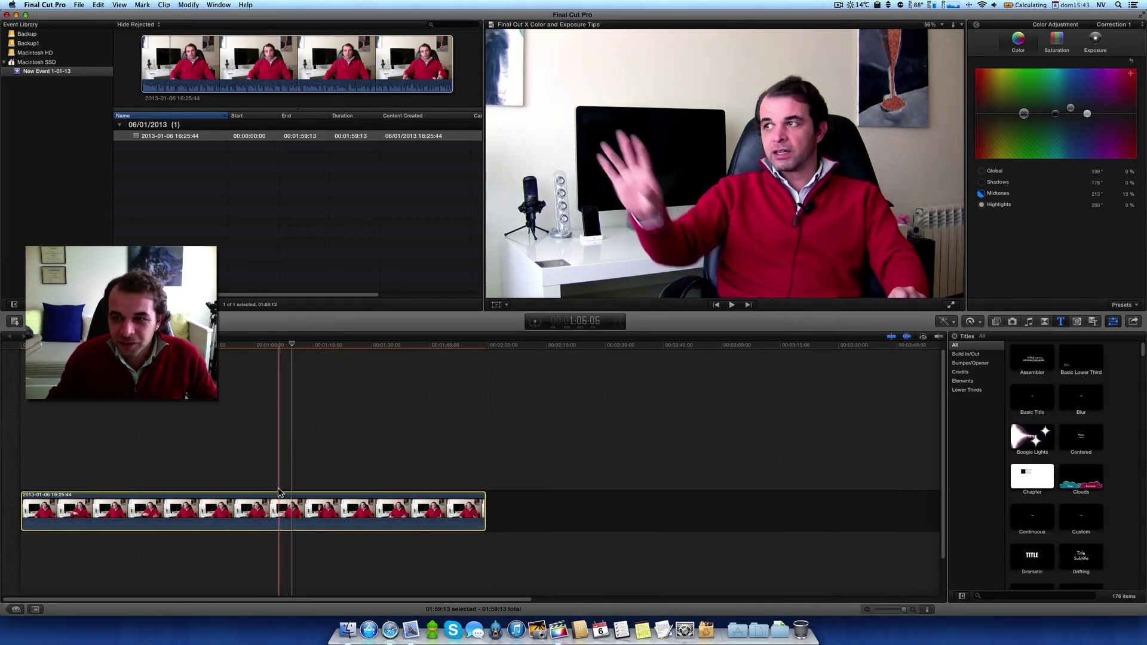
left_click(275, 59)
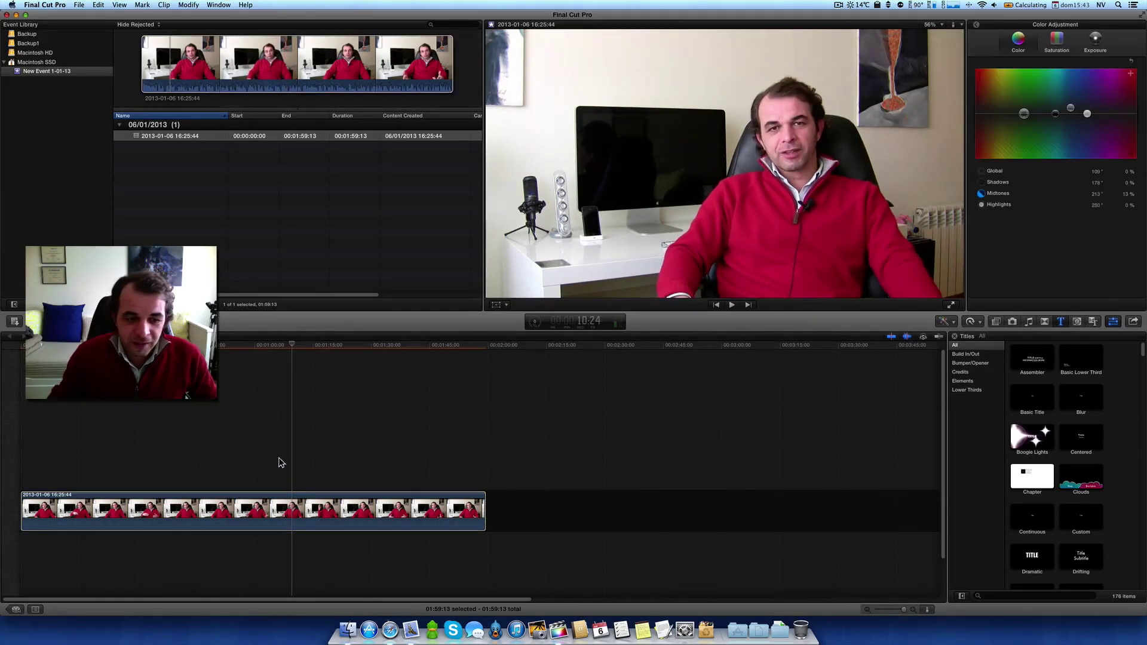
left_click(278, 506)
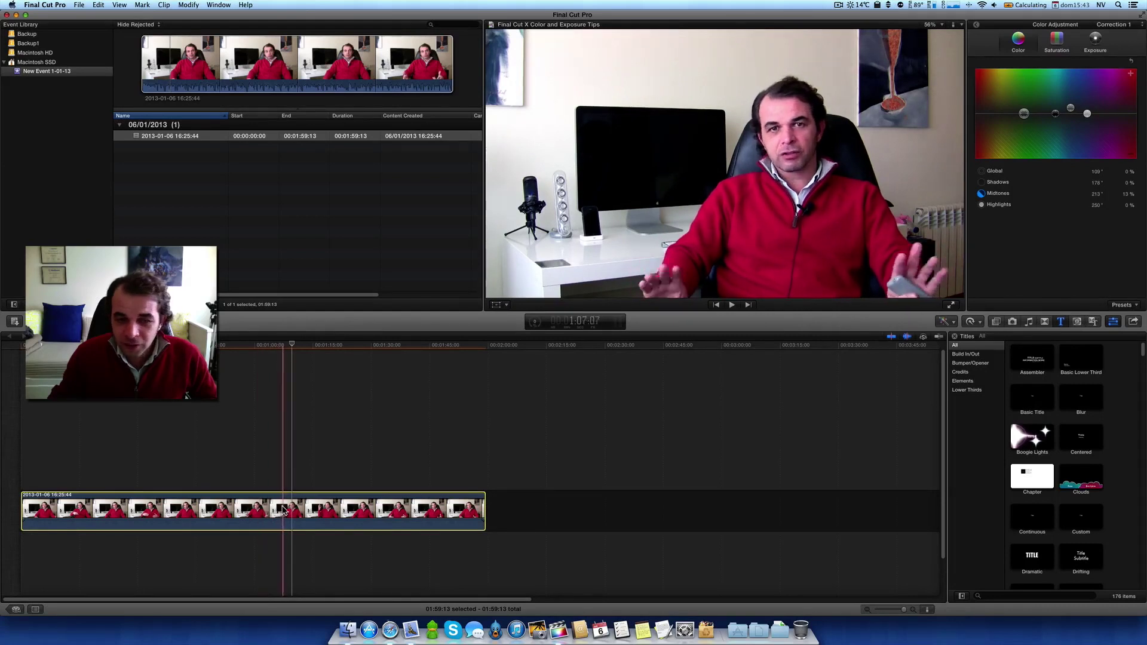